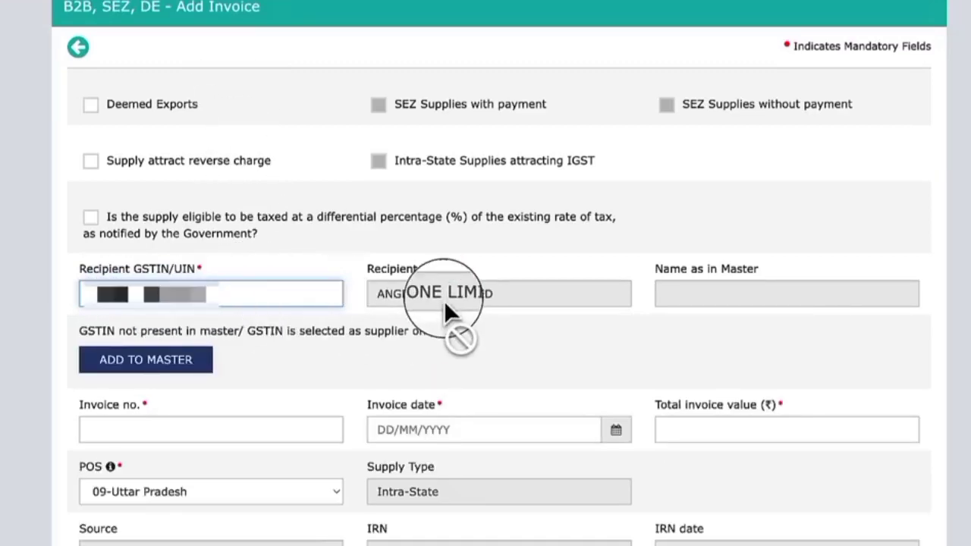
Add the recipient to the master list under the name Angel One and save the entry
{"action": "left_click", "coordinate": [183, 364]}
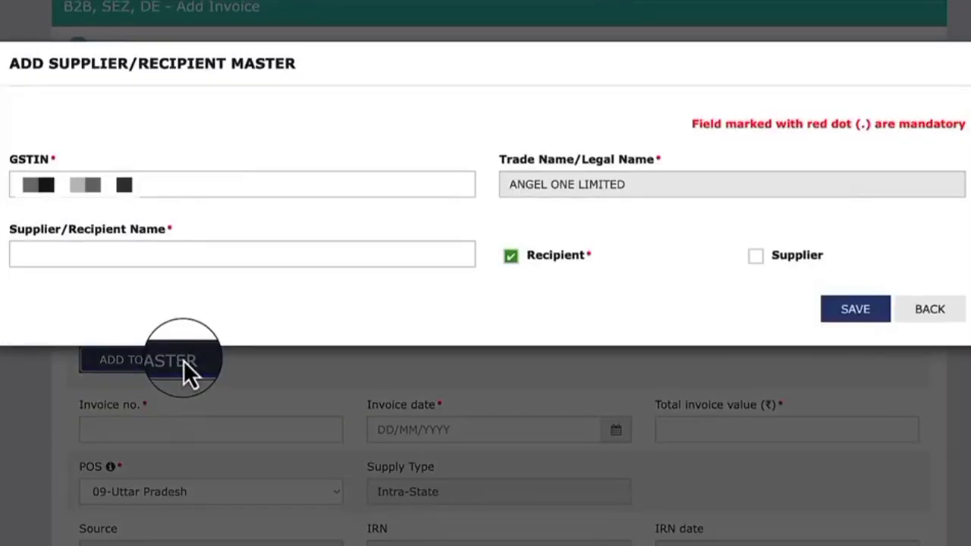
{"action": "type", "text": "Angel One"}
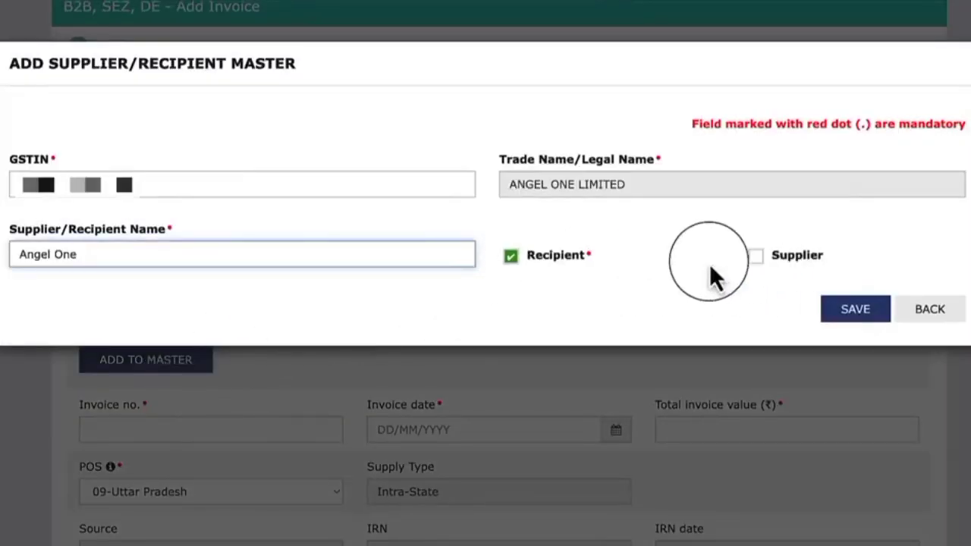
{"action": "left_click", "coordinate": [851, 318]}
Enter invoice number MOIAM/JAN23/01, invoice date 31/01/2023 and total invoice value 506537.45 for the B2B invoice
{"action": "left_click", "coordinate": [120, 354]}
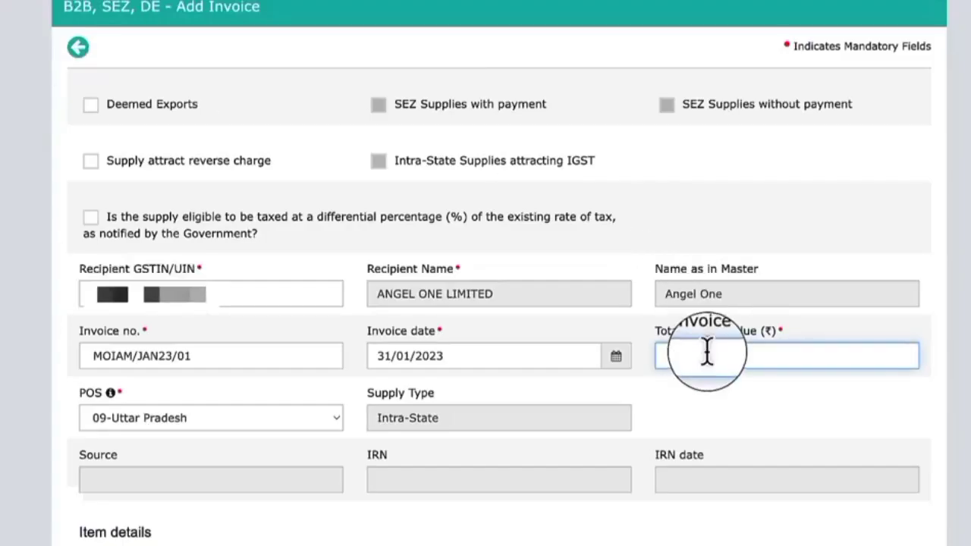
{"action": "type", "text": "506537.45"}
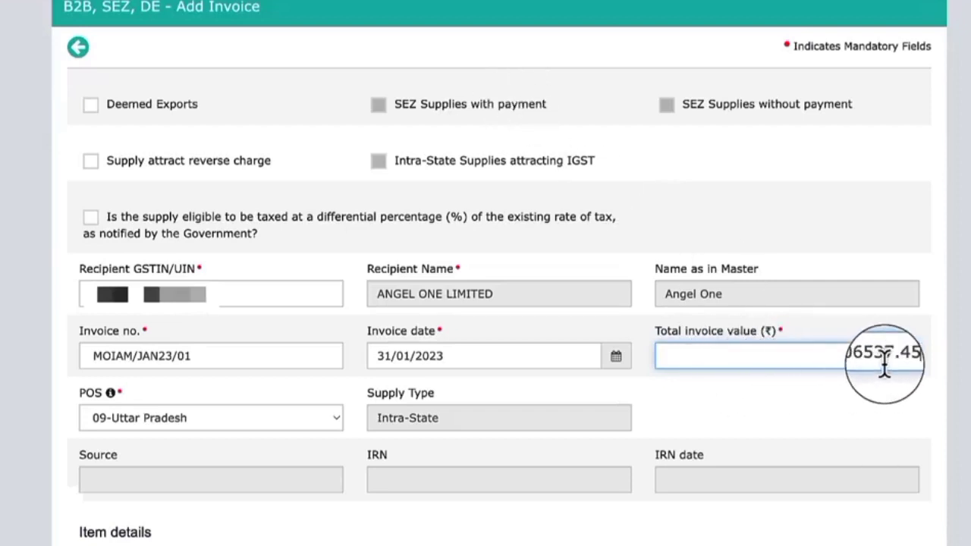
Enter a taxable value of 429269.03 at the 18% rate in the item details and save the invoice
{"action": "scroll", "coordinate": [513, 252], "scroll_direction": "down", "scroll_amount": 7}
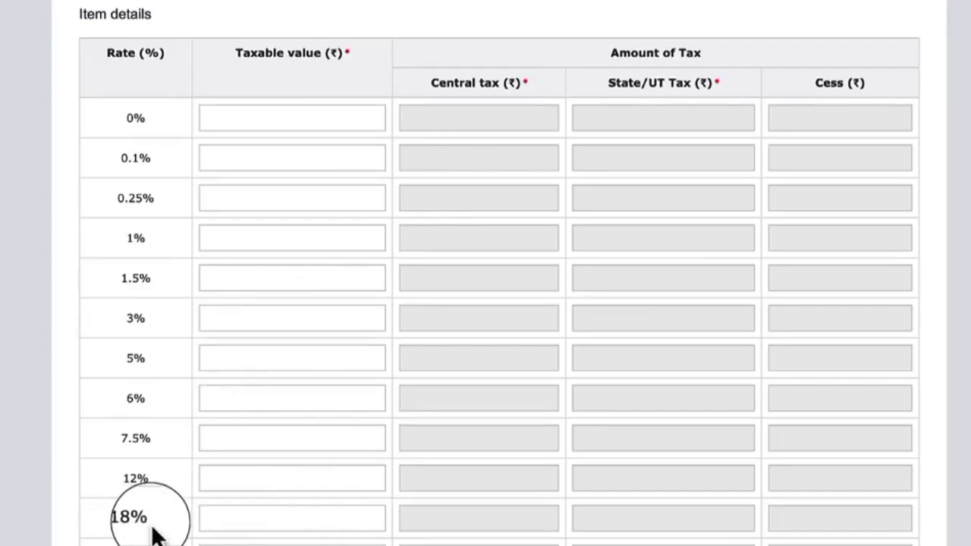
{"action": "double_click", "coordinate": [130, 520]}
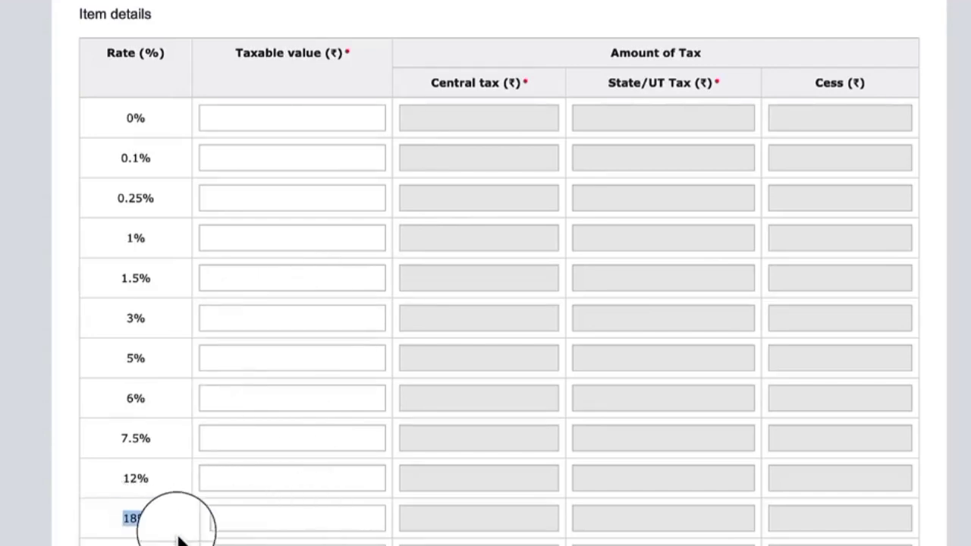
{"action": "left_click", "coordinate": [249, 518]}
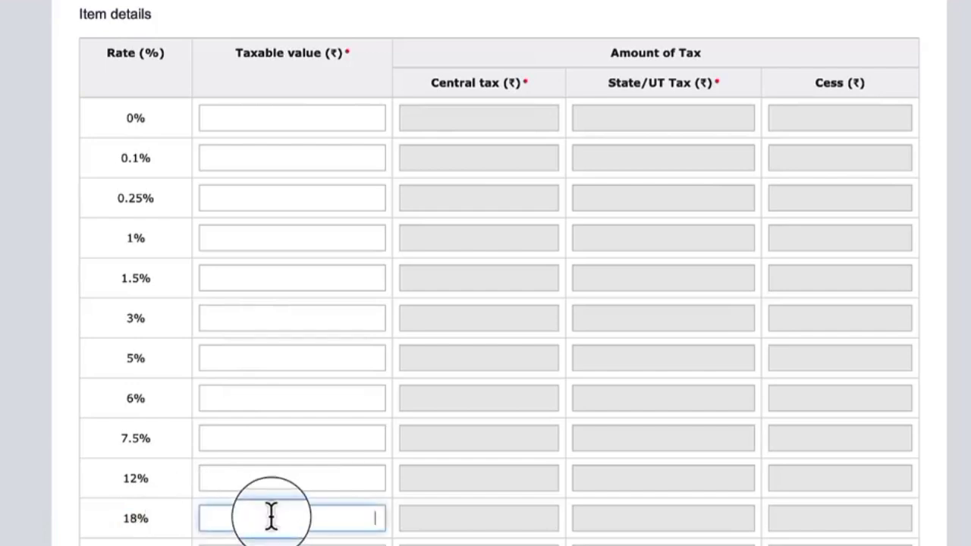
{"action": "type", "text": "429269.03"}
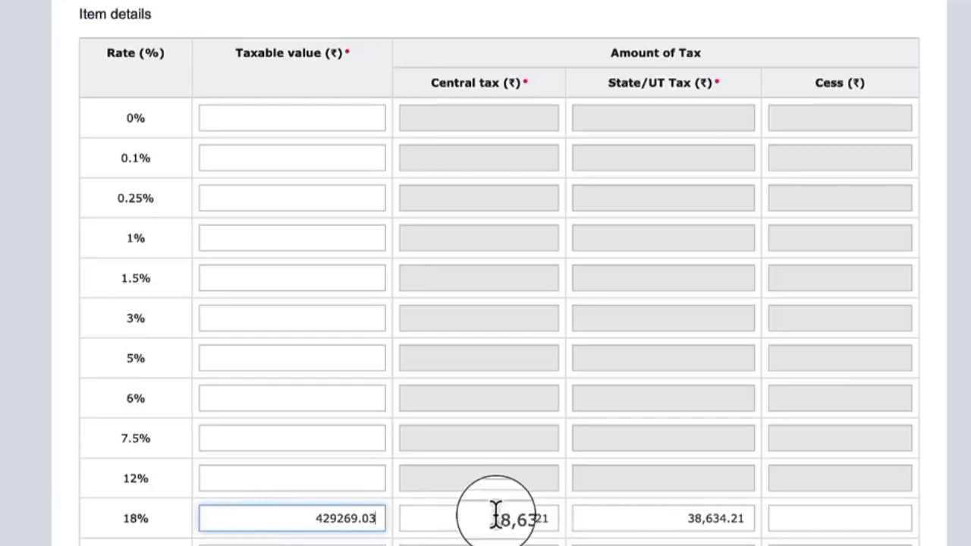
{"action": "left_click_drag", "start_coordinate": [490, 518], "coordinate": [547, 518]}
{"action": "left_click", "coordinate": [553, 518]}
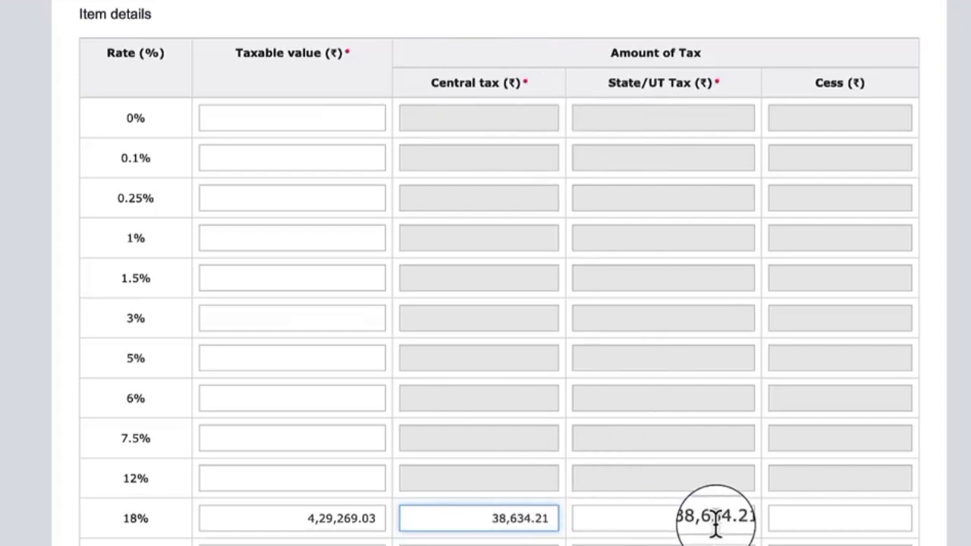
{"action": "scroll", "coordinate": [715, 523], "scroll_direction": "down", "scroll_amount": 2}
{"action": "left_click", "coordinate": [894, 535]}
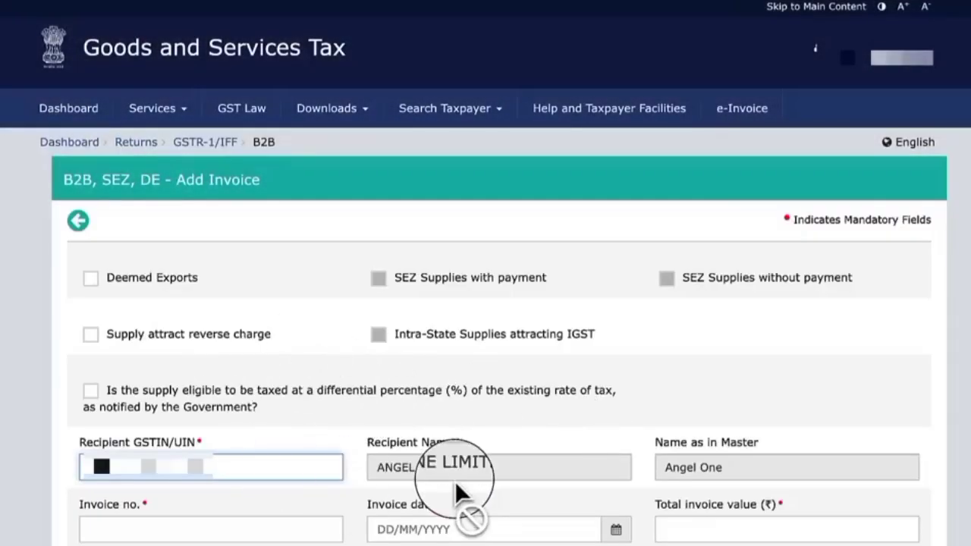
Leave the B2B invoice section and return to the record details overview of GSTR-1
{"action": "left_click", "coordinate": [80, 224]}
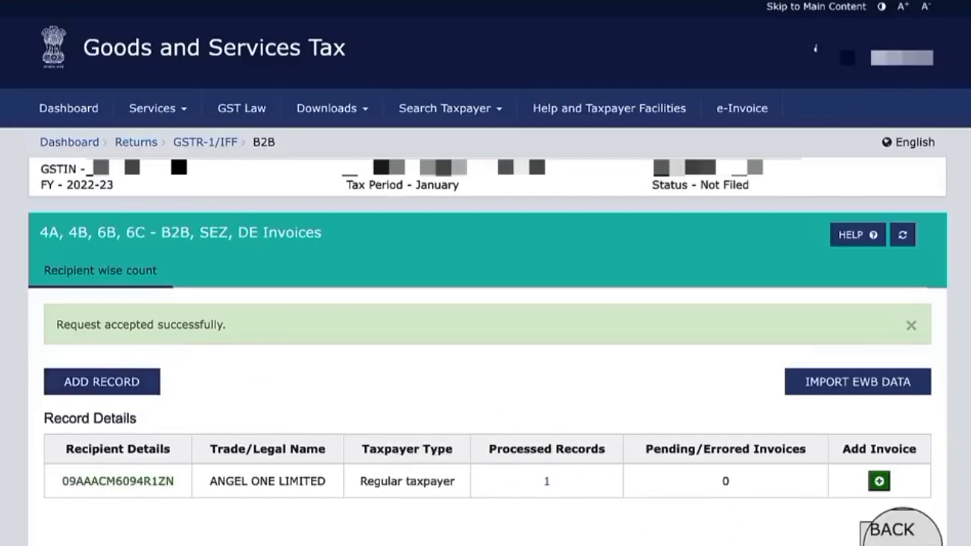
{"action": "left_click", "coordinate": [894, 535]}
{"action": "scroll", "coordinate": [455, 266], "scroll_direction": "down", "scroll_amount": 4}
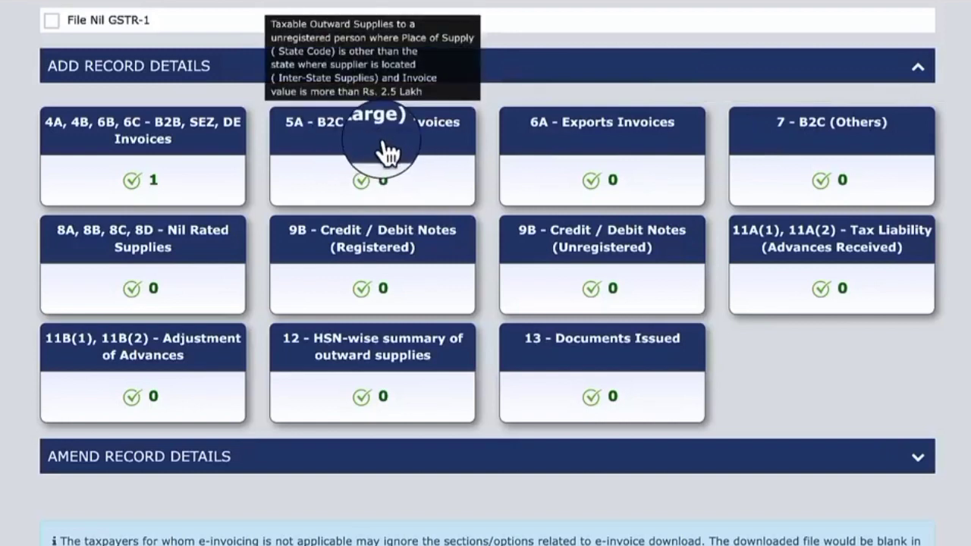
Start a 7 - B2C (Others) record with place of supply 07-Delhi, taxable value 10000 and rate 12
{"action": "left_click", "coordinate": [842, 152]}
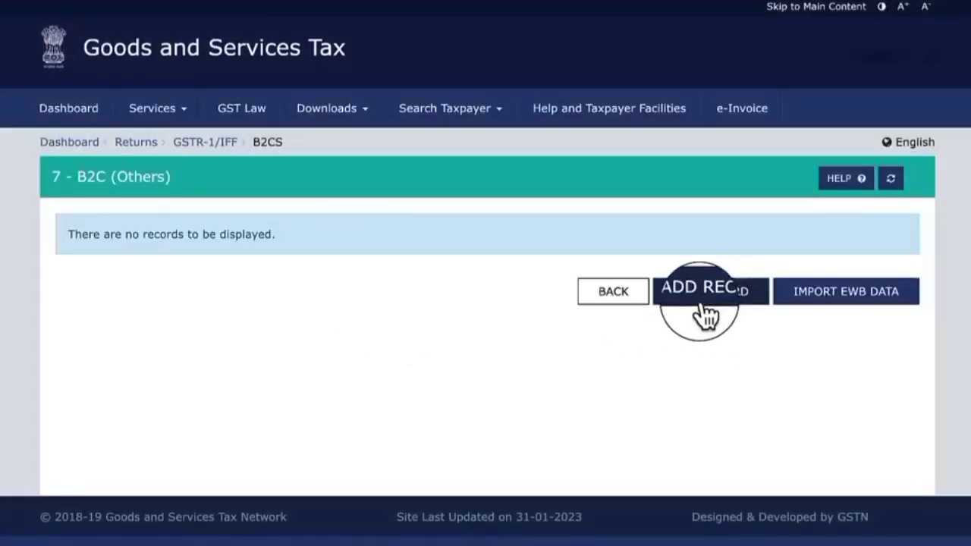
{"action": "left_click", "coordinate": [728, 300]}
{"action": "left_click", "coordinate": [259, 276]}
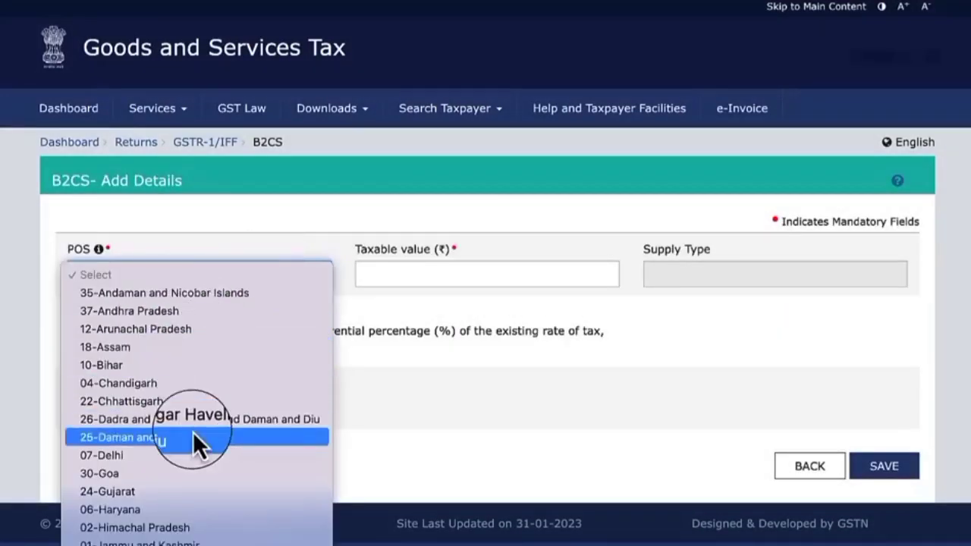
{"action": "left_click", "coordinate": [174, 456]}
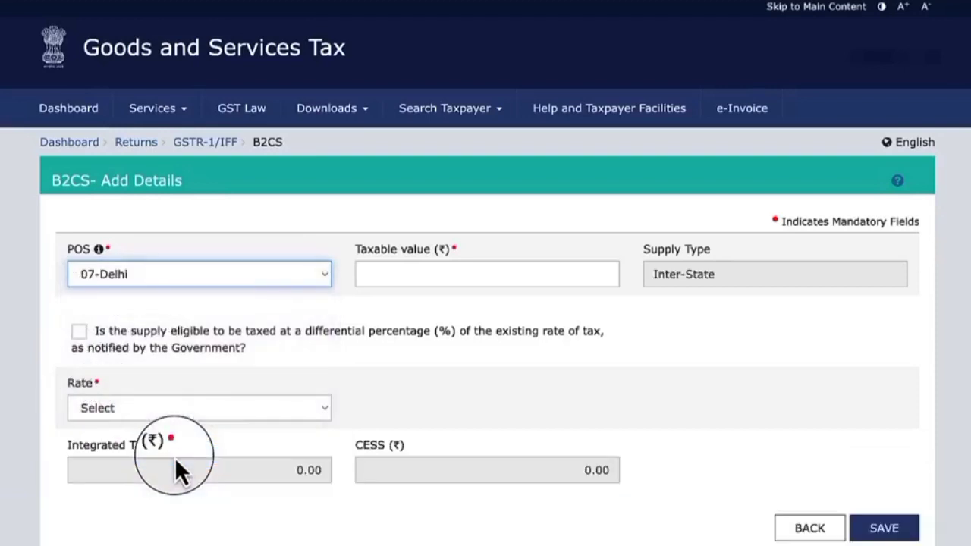
{"action": "left_click", "coordinate": [403, 274]}
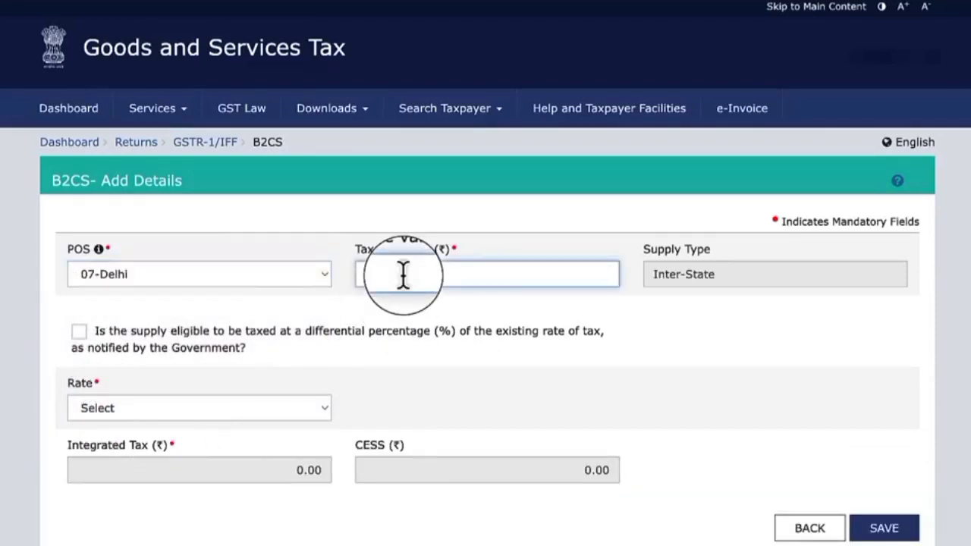
{"action": "left_click", "coordinate": [215, 390]}
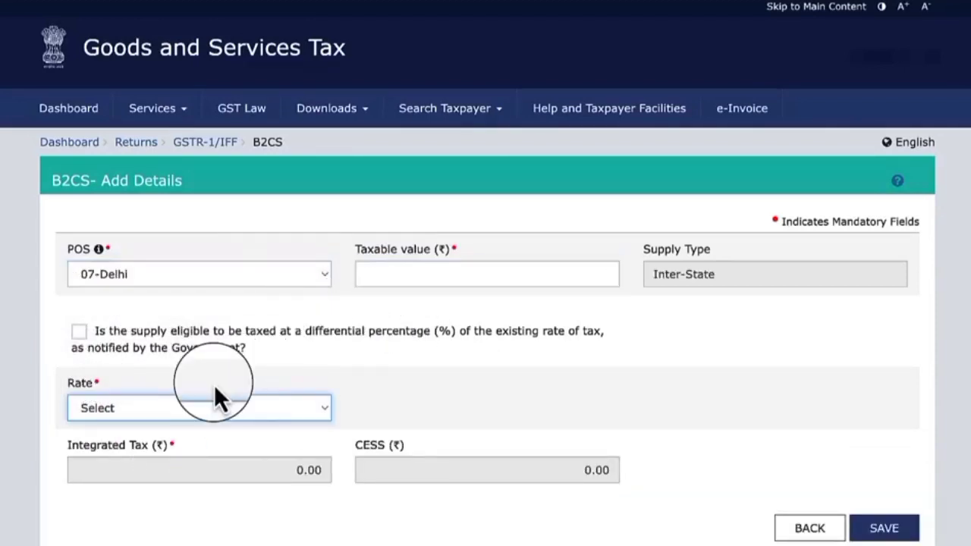
{"action": "left_click", "coordinate": [191, 411]}
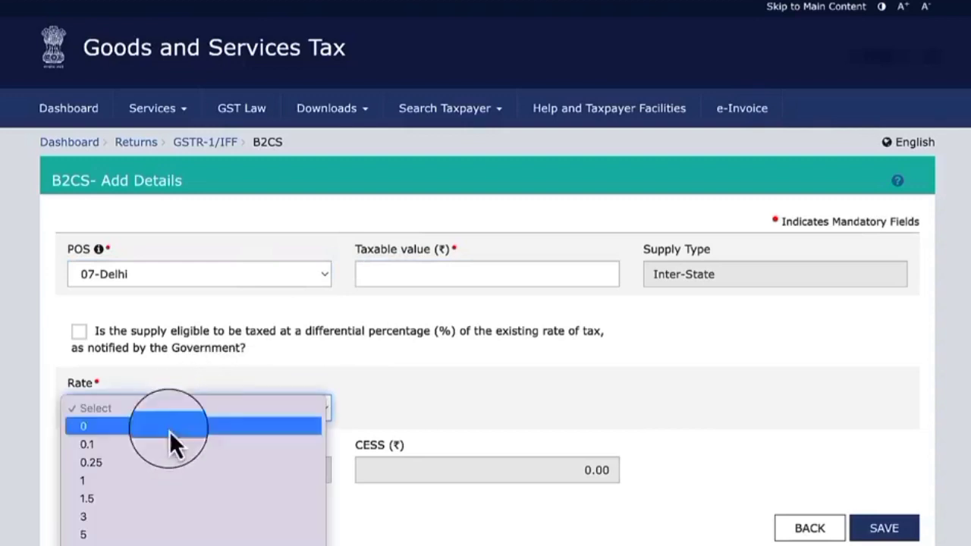
{"action": "left_click", "coordinate": [140, 544]}
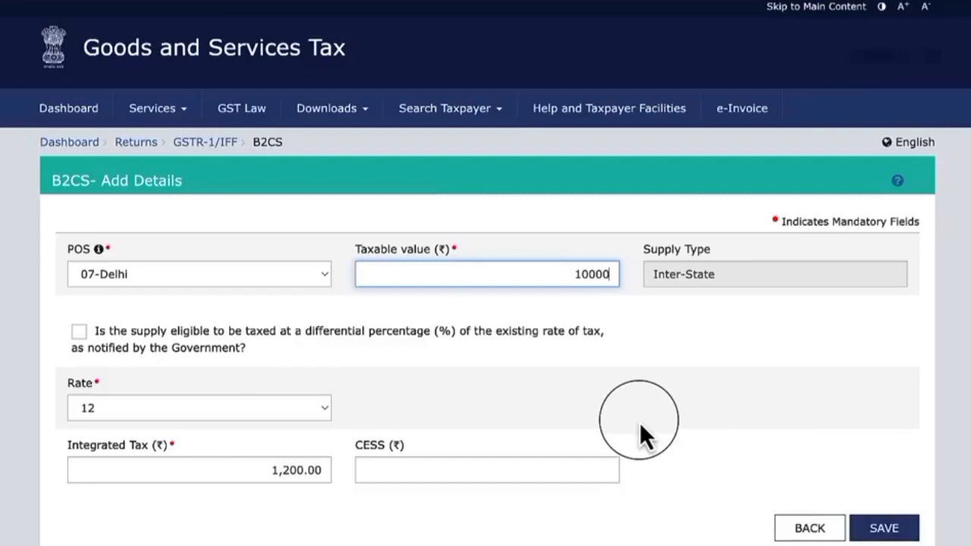
Change the B2C record's place of supply to 20-Jharkhand and leave the form without saving
{"action": "left_click", "coordinate": [255, 279]}
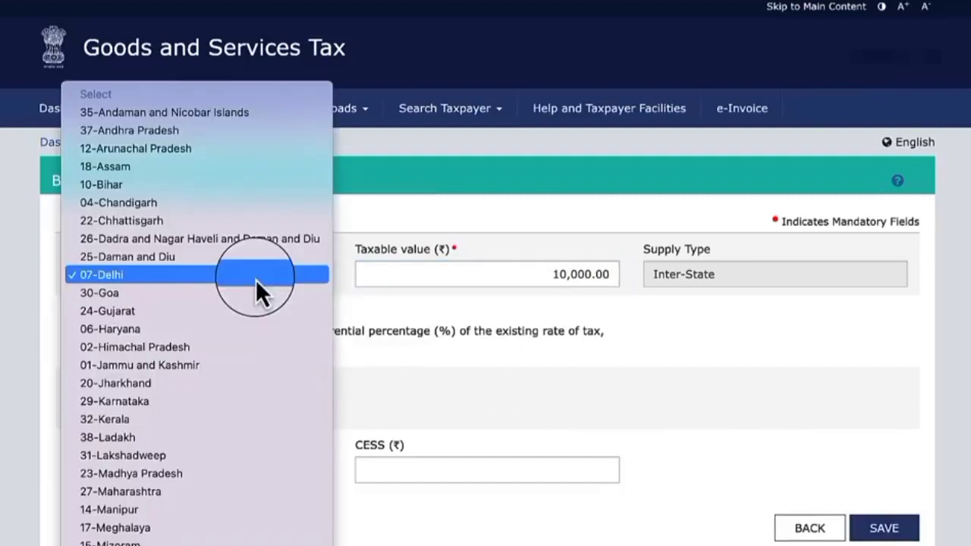
{"action": "left_click", "coordinate": [210, 383]}
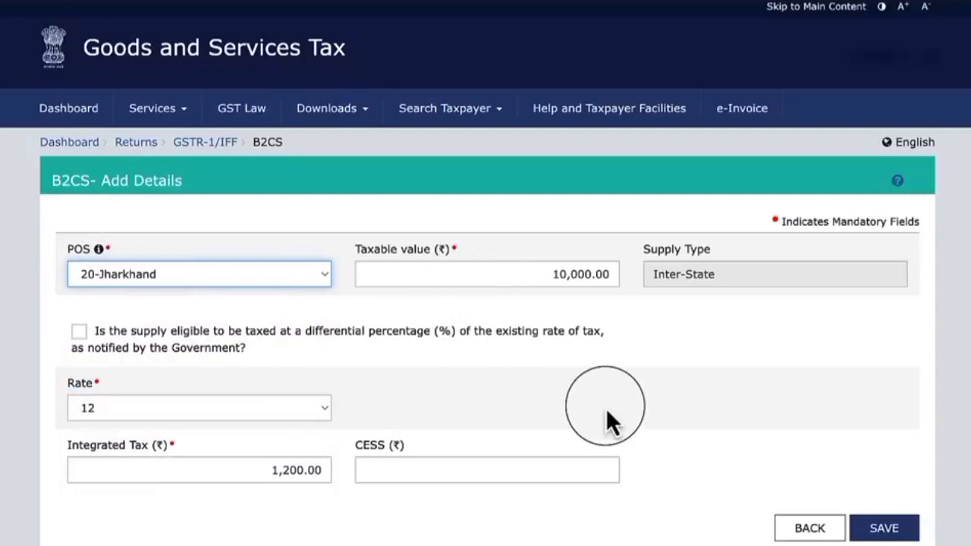
{"action": "left_click", "coordinate": [809, 528]}
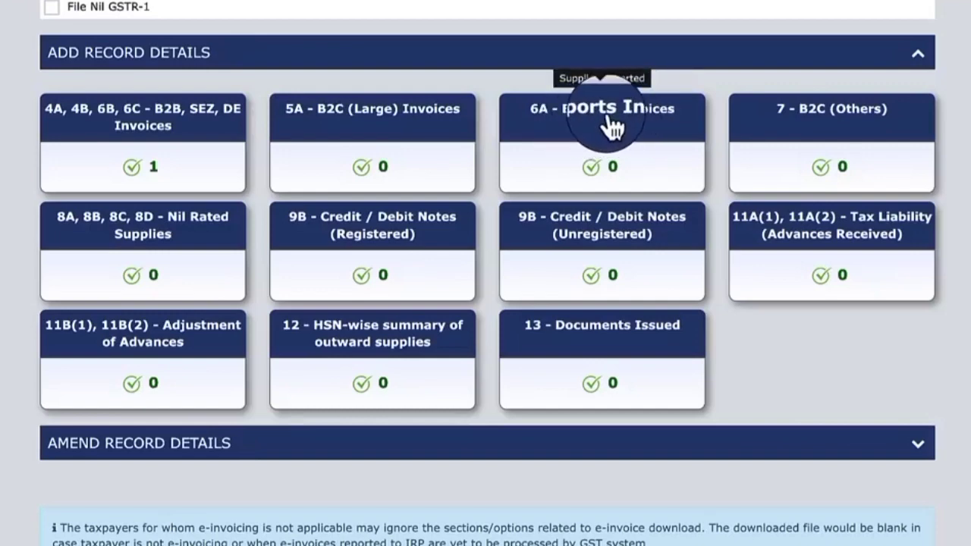
Open 6A - Exports Invoices, accept the IGST refund guidelines and start a new export record
{"action": "left_click", "coordinate": [550, 138]}
{"action": "left_click_drag", "start_coordinate": [297, 108], "coordinate": [553, 385]}
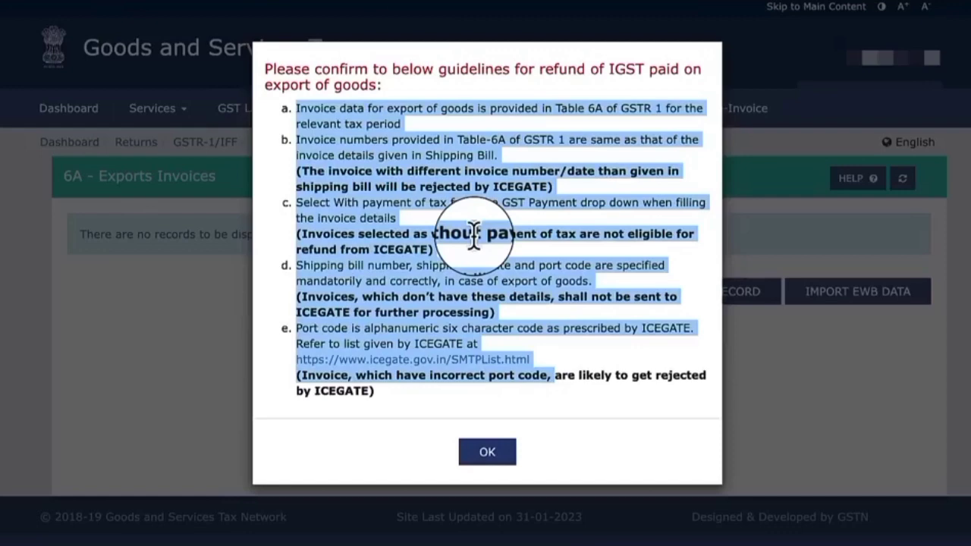
{"action": "left_click", "coordinate": [493, 455]}
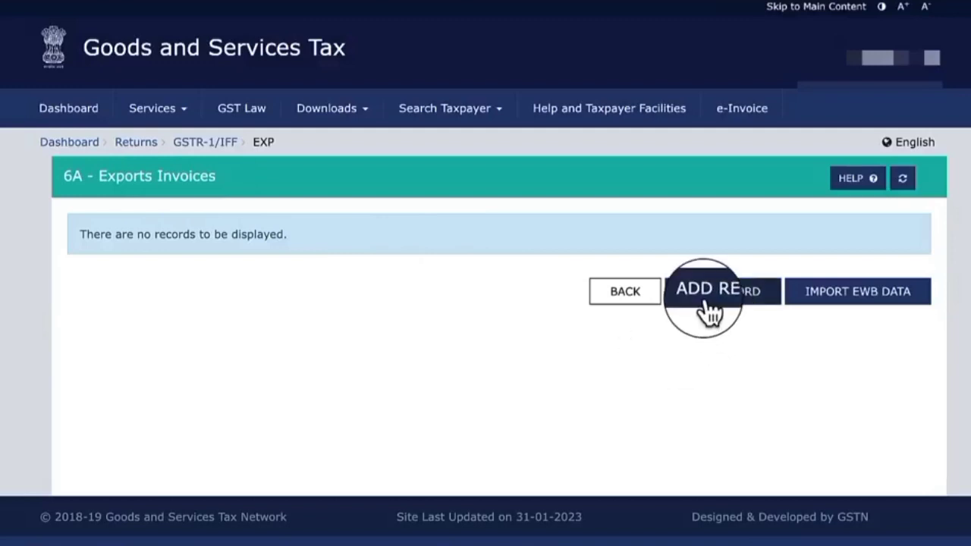
{"action": "left_click", "coordinate": [747, 307]}
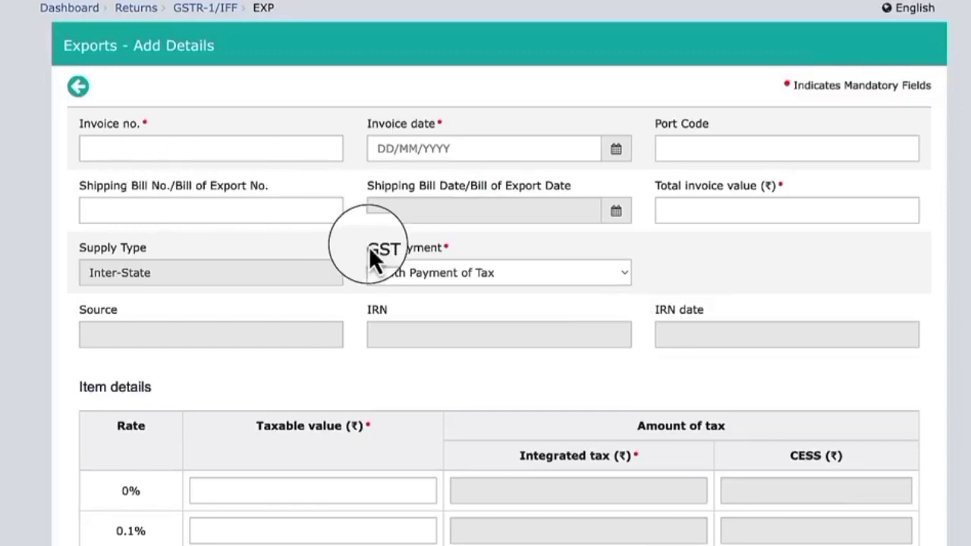
Enter export invoice number 9688, date 10/01/2023 and total value 1,30,021.20, and set GST payment to Without Payment of Tax
{"action": "left_click", "coordinate": [152, 147]}
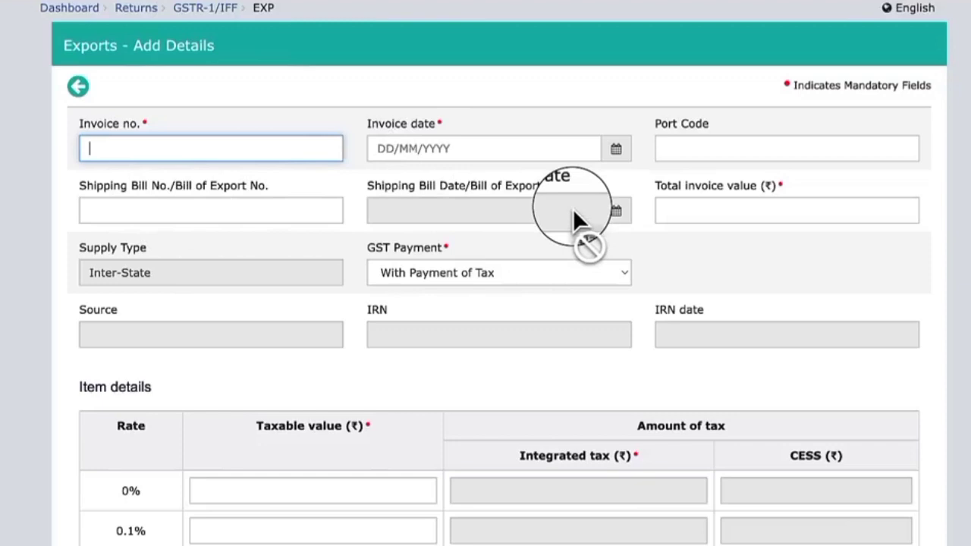
{"action": "left_click", "coordinate": [732, 211]}
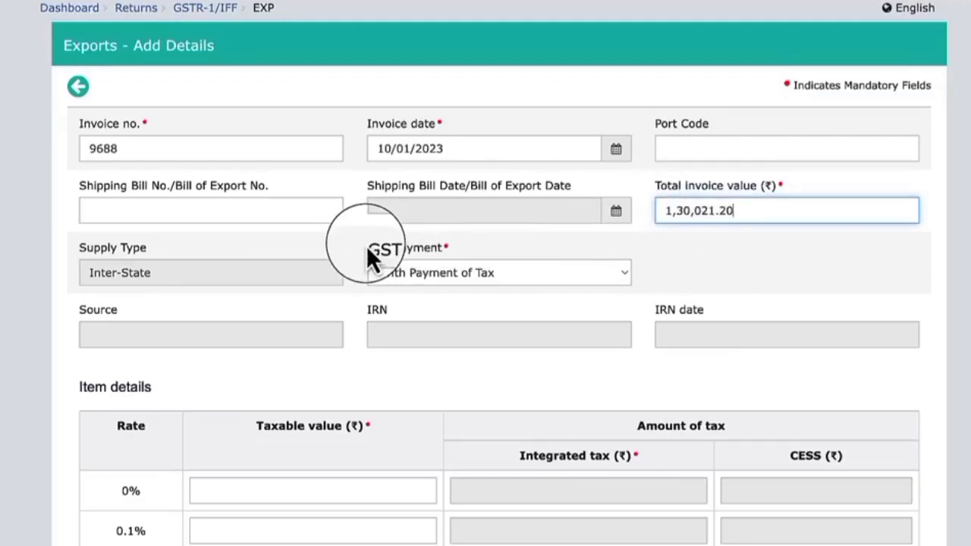
{"action": "left_click_drag", "start_coordinate": [366, 248], "coordinate": [459, 249]}
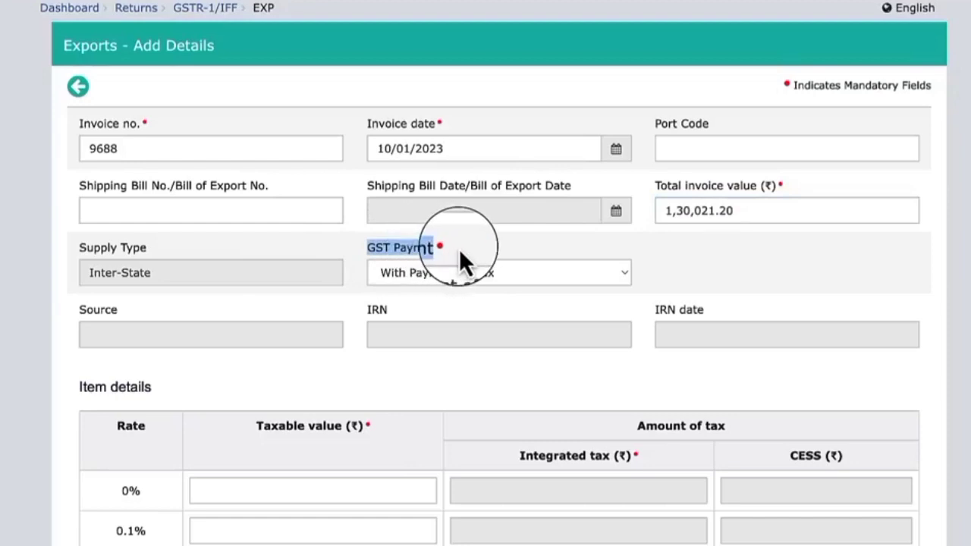
{"action": "left_click", "coordinate": [511, 243]}
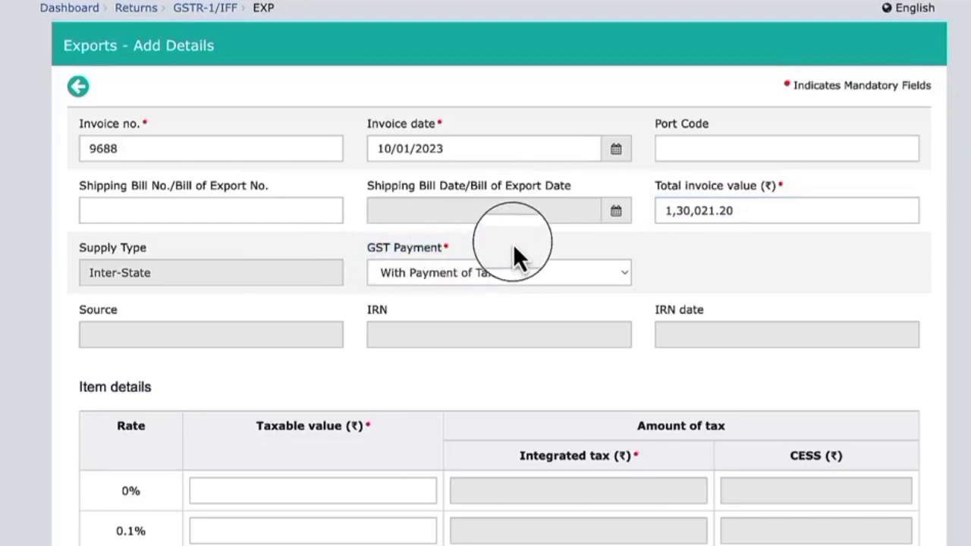
{"action": "left_click", "coordinate": [462, 276]}
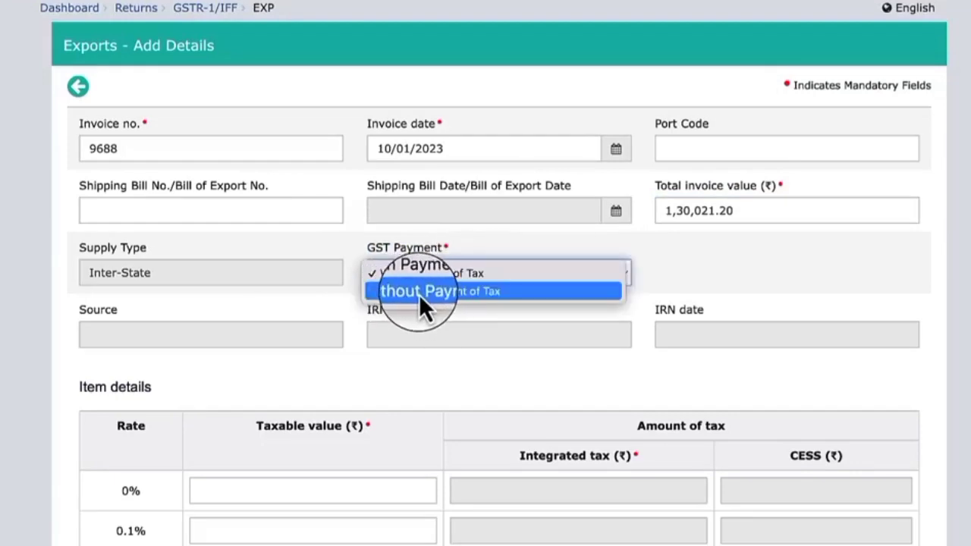
{"action": "left_click", "coordinate": [471, 293]}
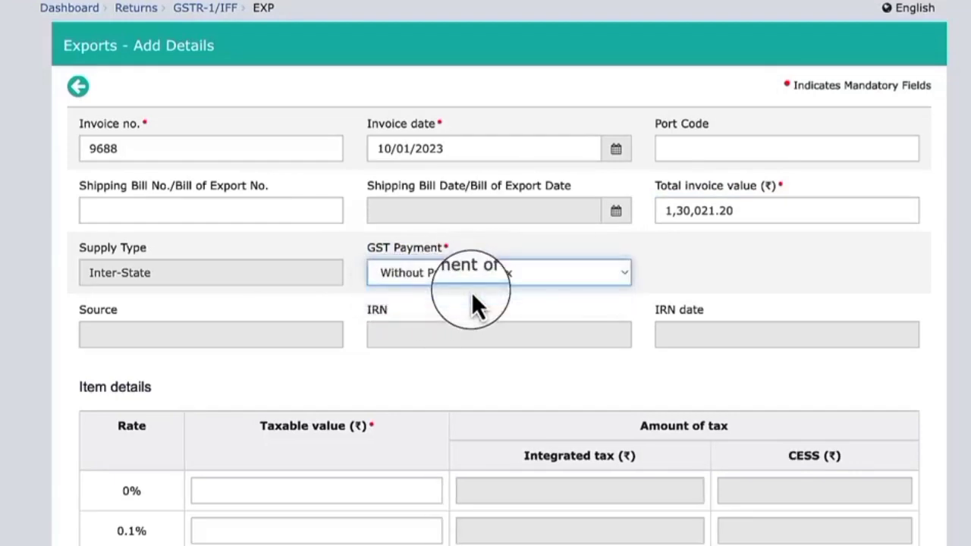
Enter a taxable value of 1,30,021.20 at the 0% rate in the export invoice's item details
{"action": "scroll", "coordinate": [470, 293], "scroll_direction": "down", "scroll_amount": 2}
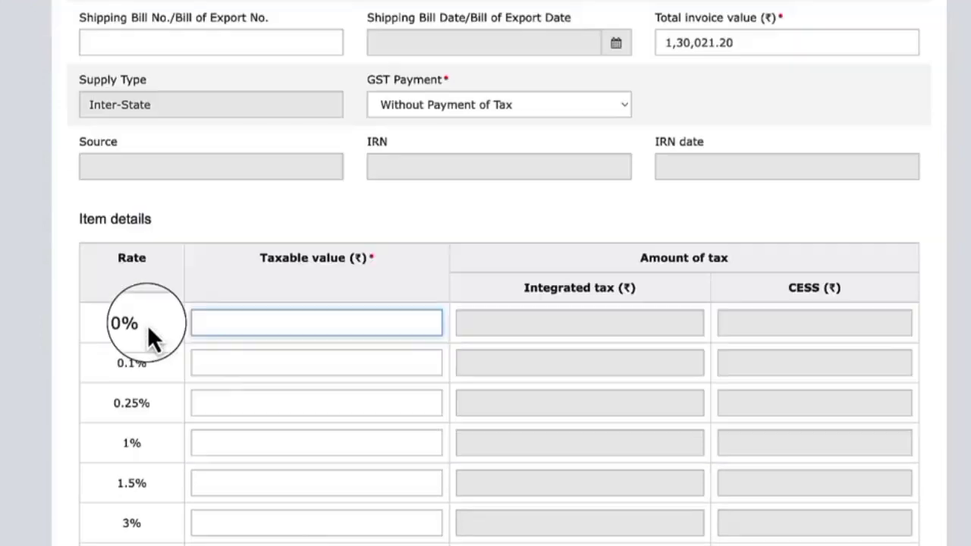
{"action": "left_click_drag", "start_coordinate": [147, 325], "coordinate": [117, 324]}
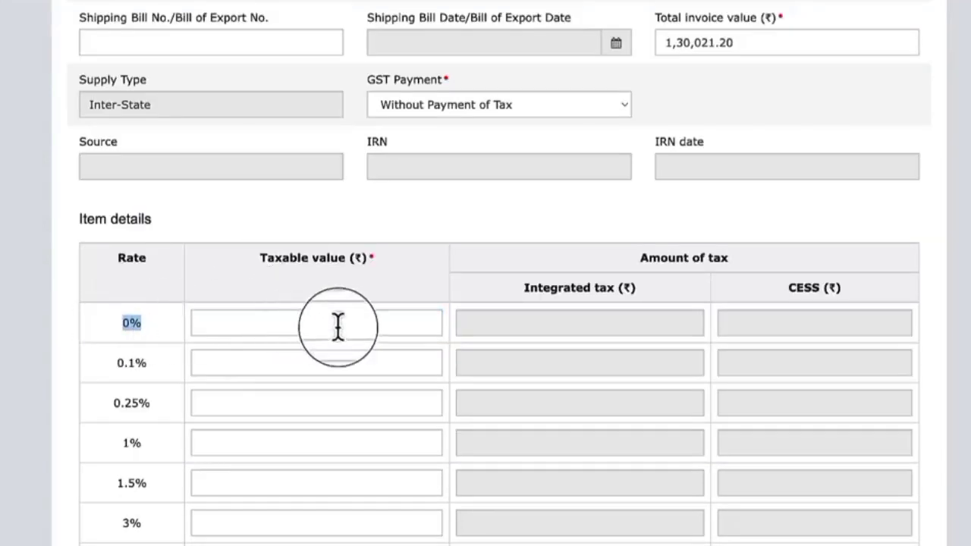
{"action": "left_click", "coordinate": [232, 328]}
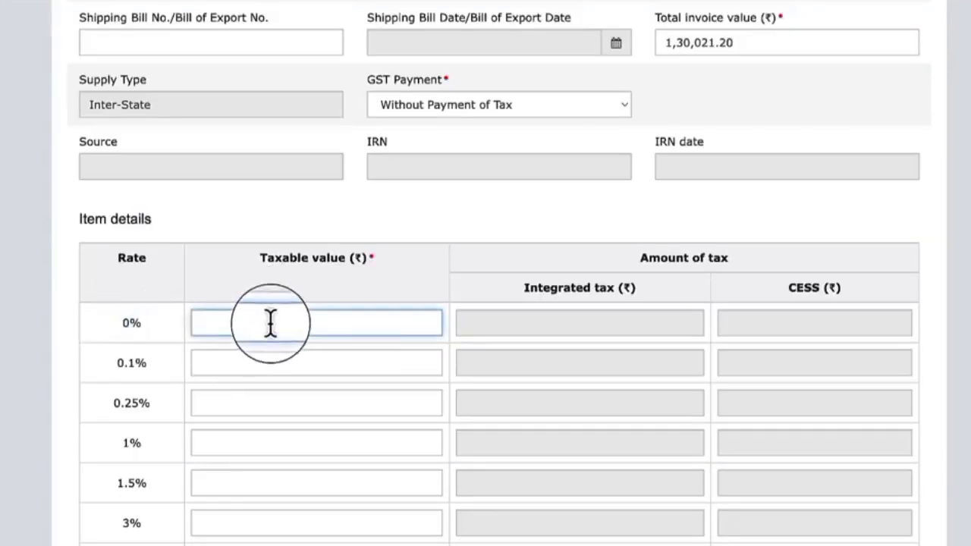
{"action": "type", "text": "1,30,021.20"}
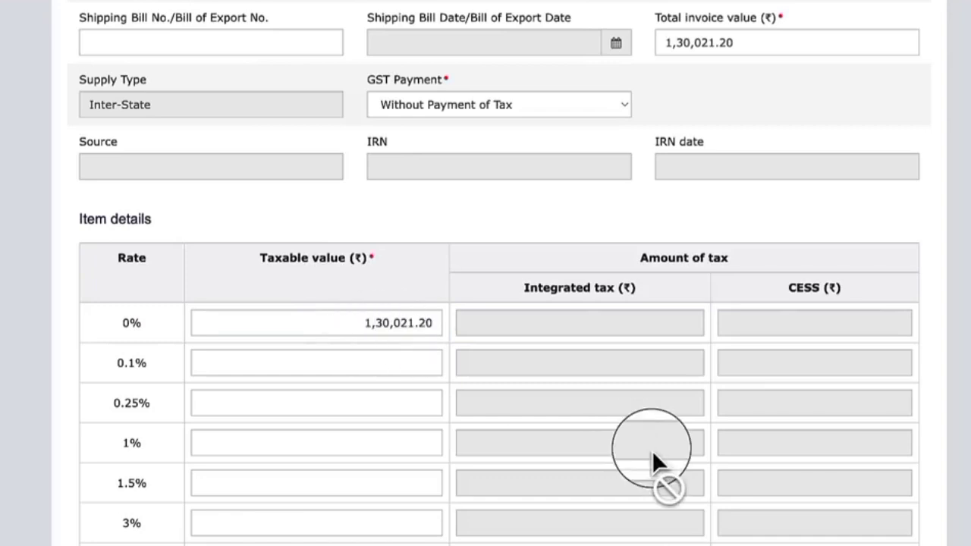
Save the export invoice, check it among the processed records and return to the GSTR-1 record overview
{"action": "scroll", "coordinate": [652, 450], "scroll_direction": "down", "scroll_amount": 5}
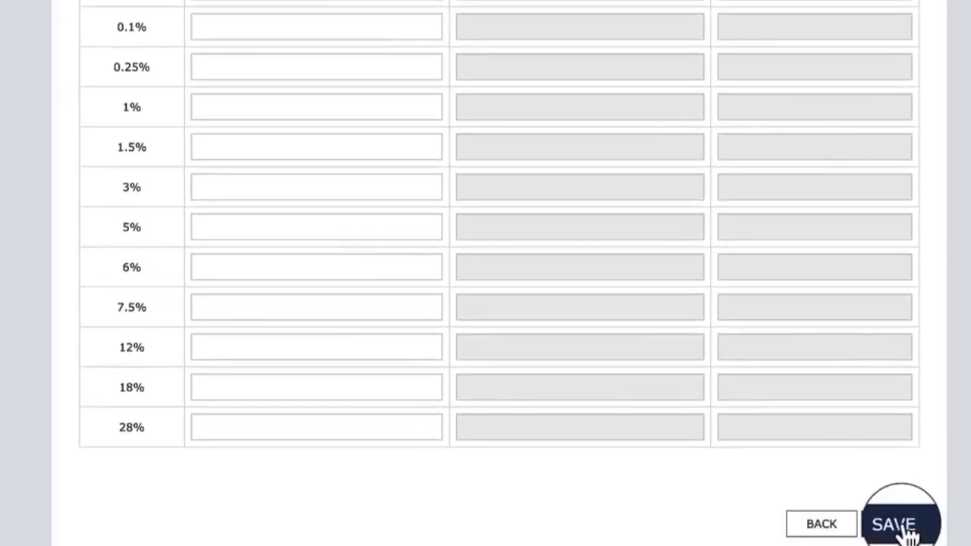
{"action": "left_click", "coordinate": [904, 529]}
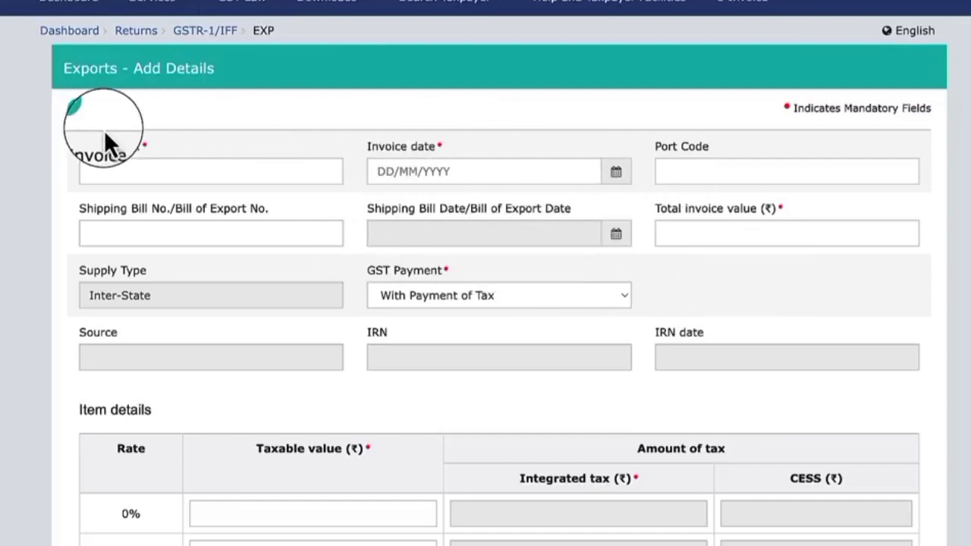
{"action": "left_click", "coordinate": [74, 105]}
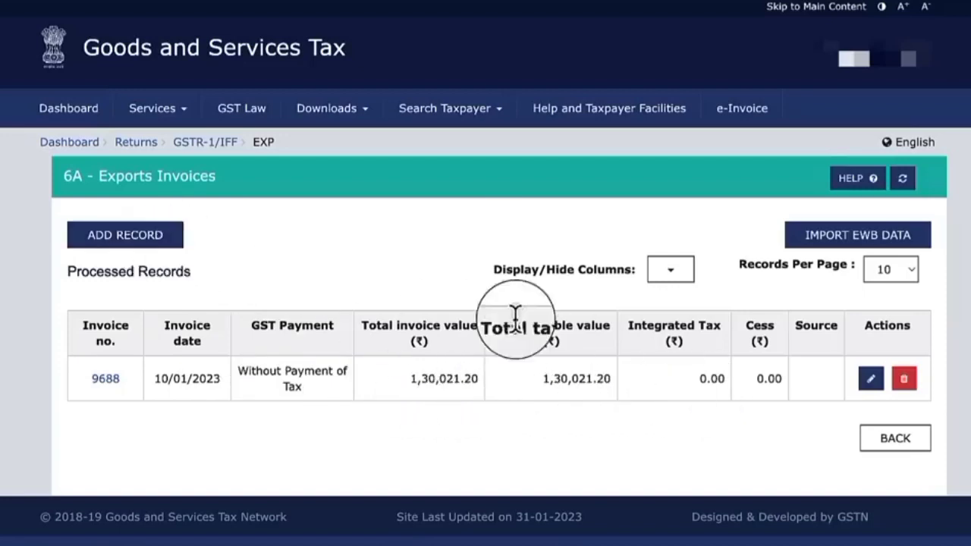
{"action": "left_click", "coordinate": [896, 443]}
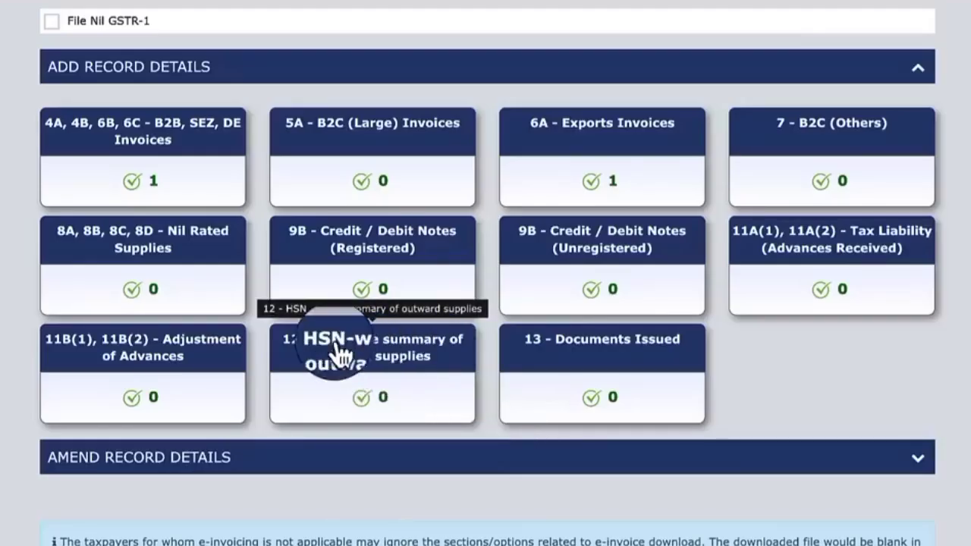
Open 12 - HSN-wise summary of outward supplies and select HSN 997152 for brokerage and related securities services
{"action": "left_click", "coordinate": [383, 364]}
{"action": "scroll", "coordinate": [119, 298], "scroll_direction": "down", "scroll_amount": 2}
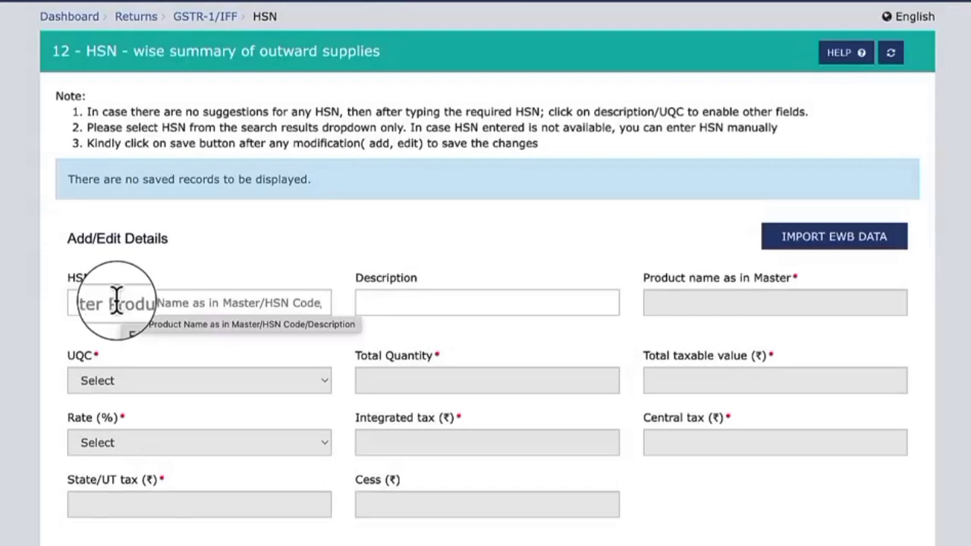
{"action": "left_click", "coordinate": [112, 297]}
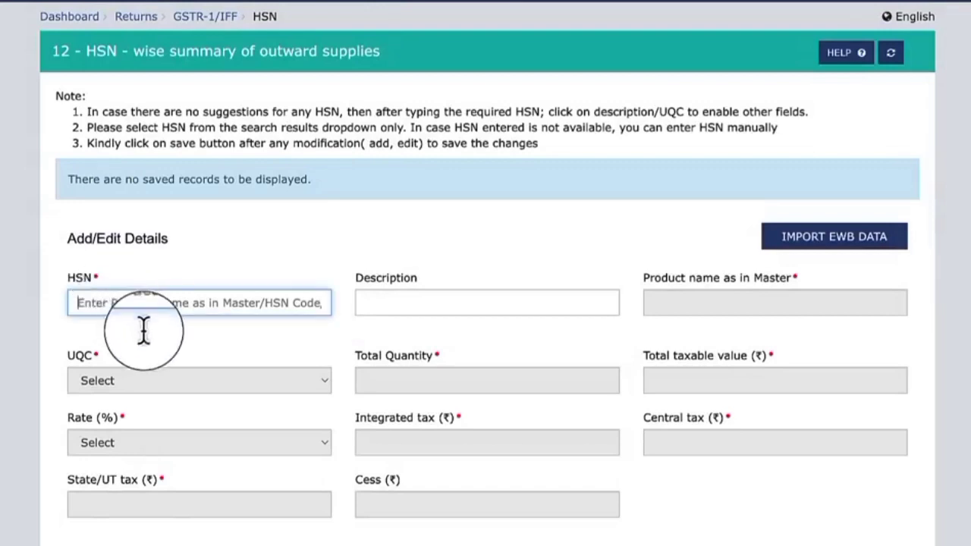
{"action": "type", "text": "997152"}
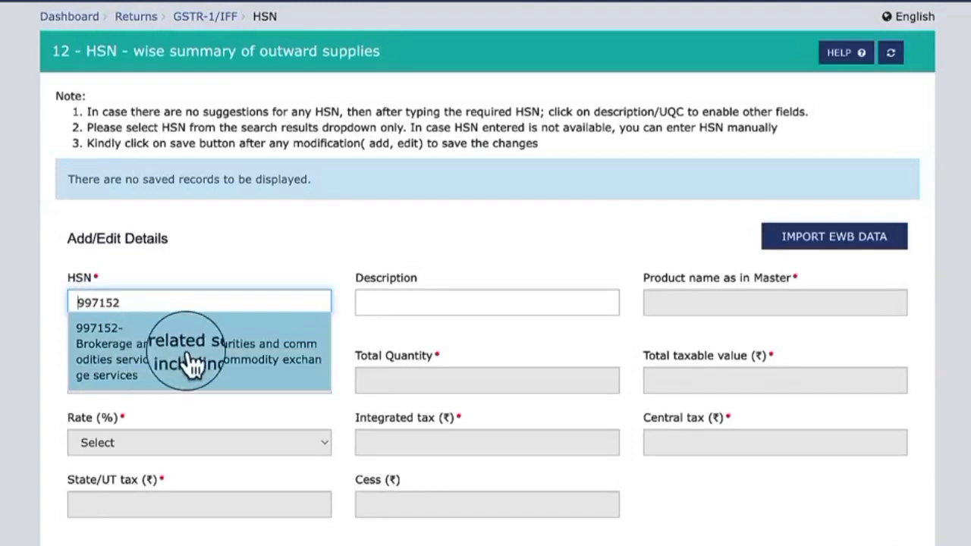
{"action": "left_click", "coordinate": [182, 363]}
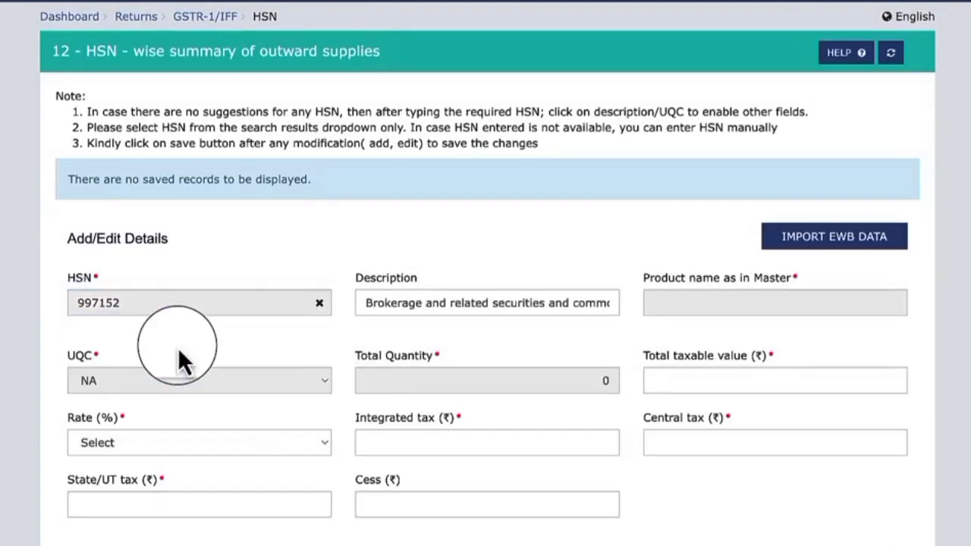
Set the HSN record's total taxable value to 4,29,269.03 and its rate to 18%
{"action": "left_click", "coordinate": [703, 380]}
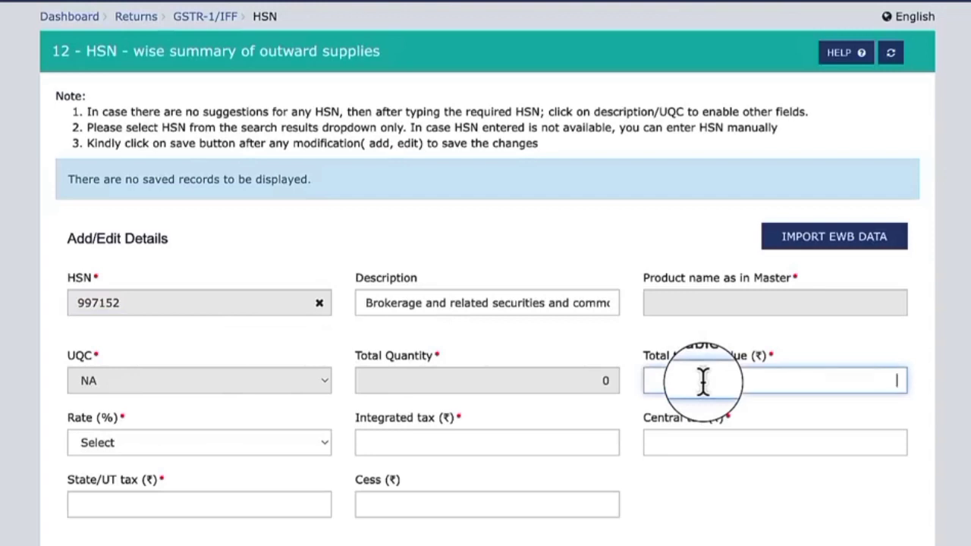
{"action": "type", "text": "429269.03"}
{"action": "left_click", "coordinate": [298, 447]}
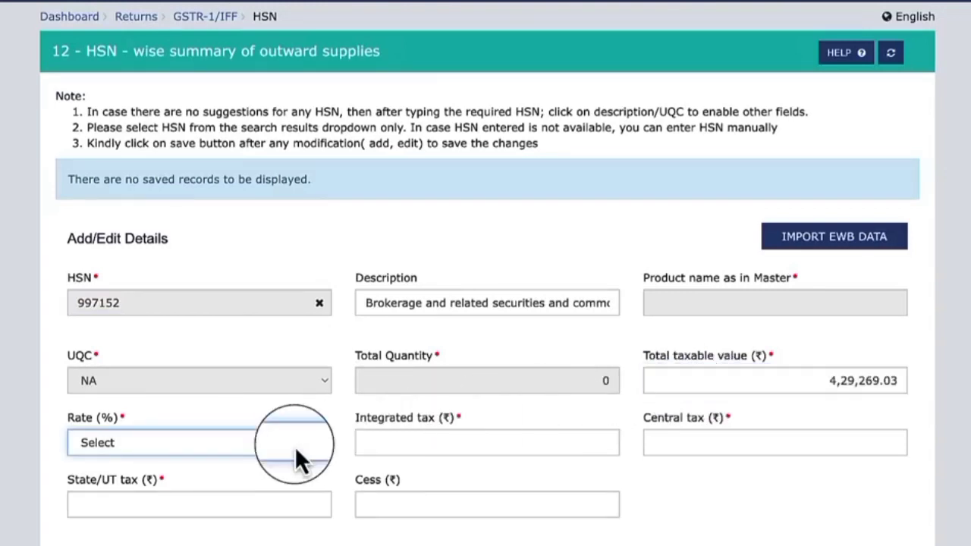
{"action": "left_click", "coordinate": [297, 455]}
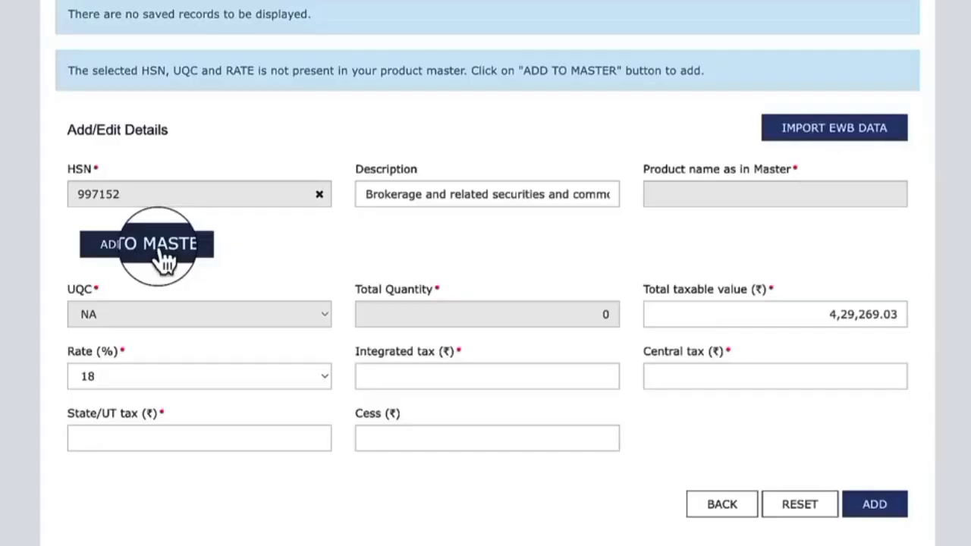
{"action": "left_click", "coordinate": [161, 252]}
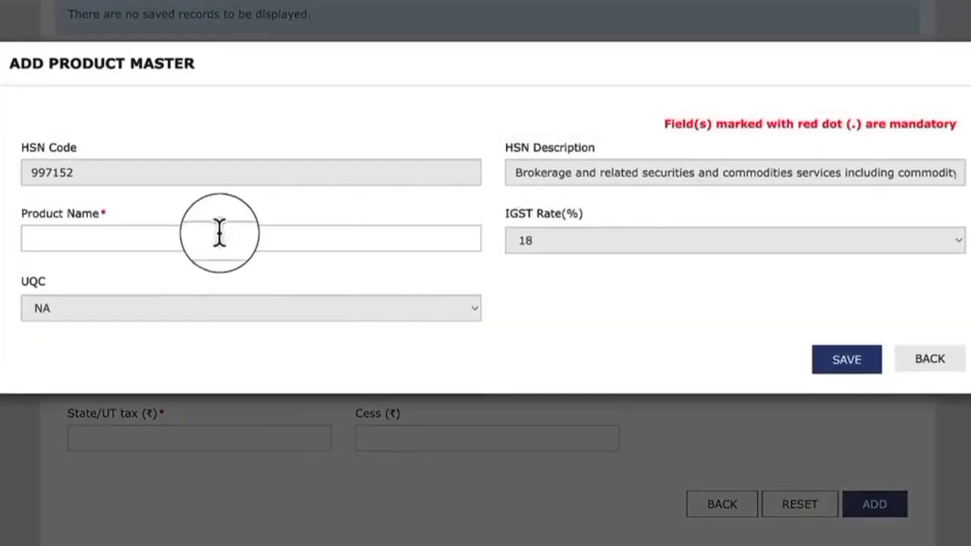
Save HSN 997152 in the product master under the product name Brokerage Services
{"action": "left_click", "coordinate": [146, 239]}
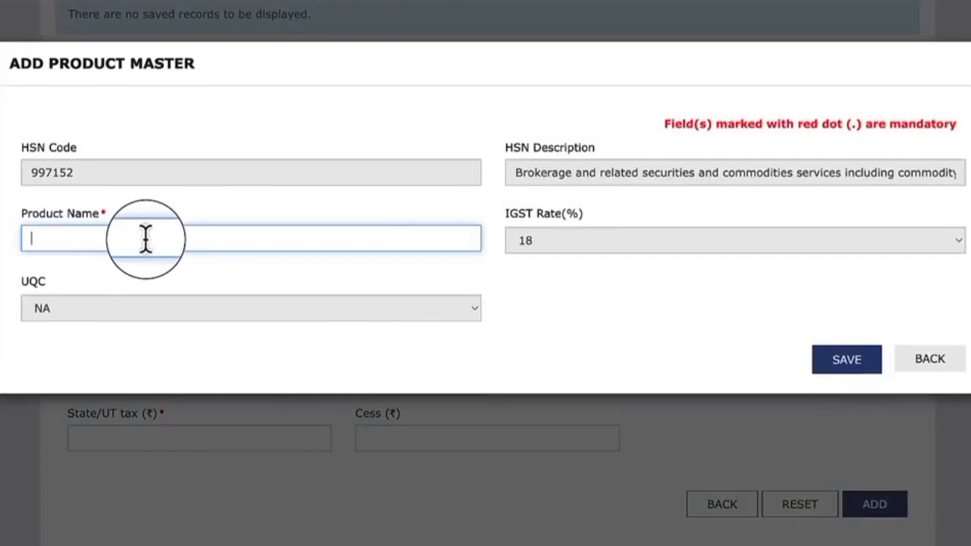
{"action": "type", "text": "Brokerage Services"}
{"action": "left_click", "coordinate": [838, 363]}
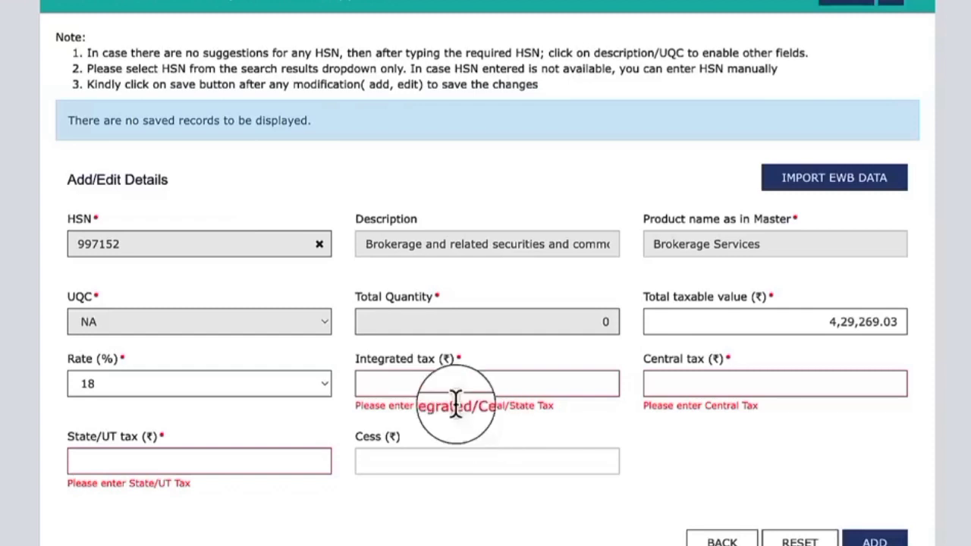
{"action": "left_click", "coordinate": [524, 384]}
{"action": "type", "text": "77,268.43"}
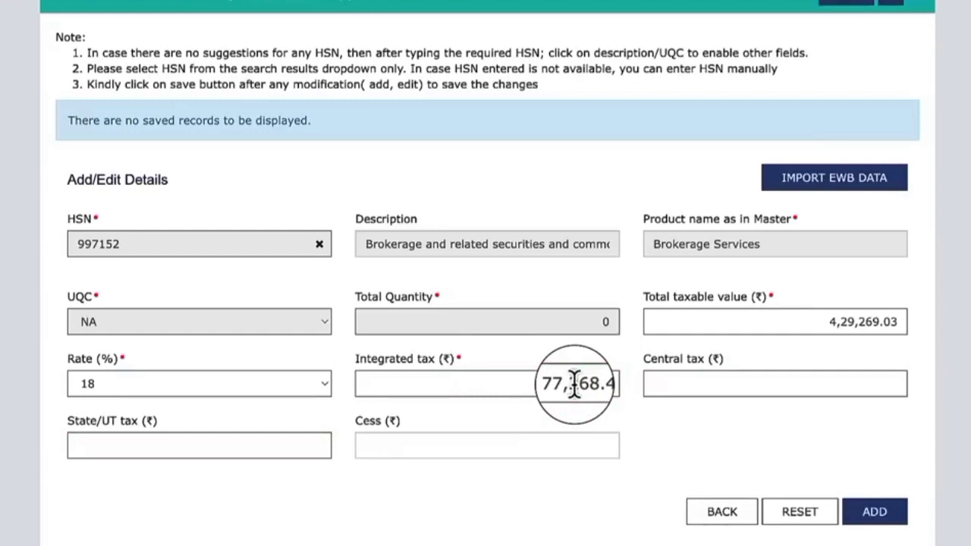
{"action": "left_click_drag", "start_coordinate": [546, 385], "coordinate": [617, 386]}
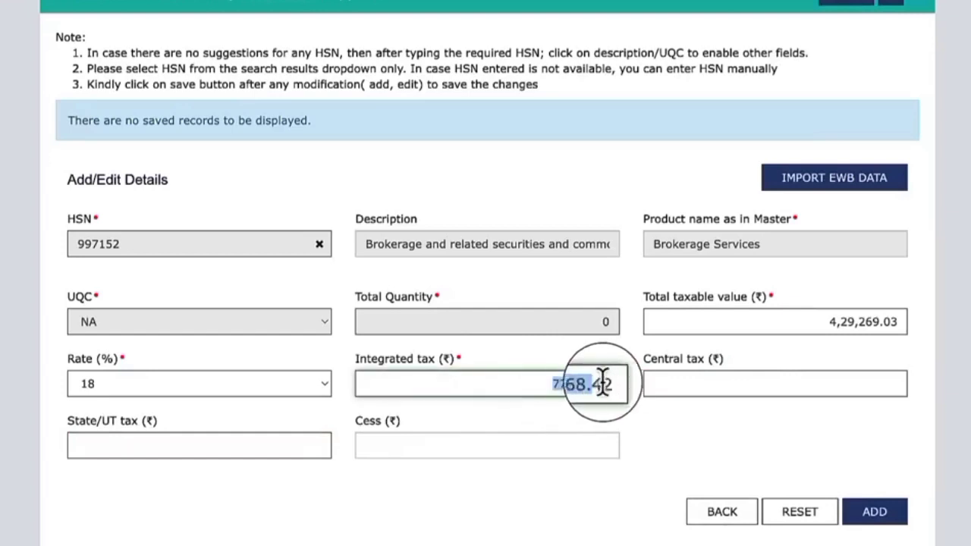
{"action": "key", "text": "BackSpace"}
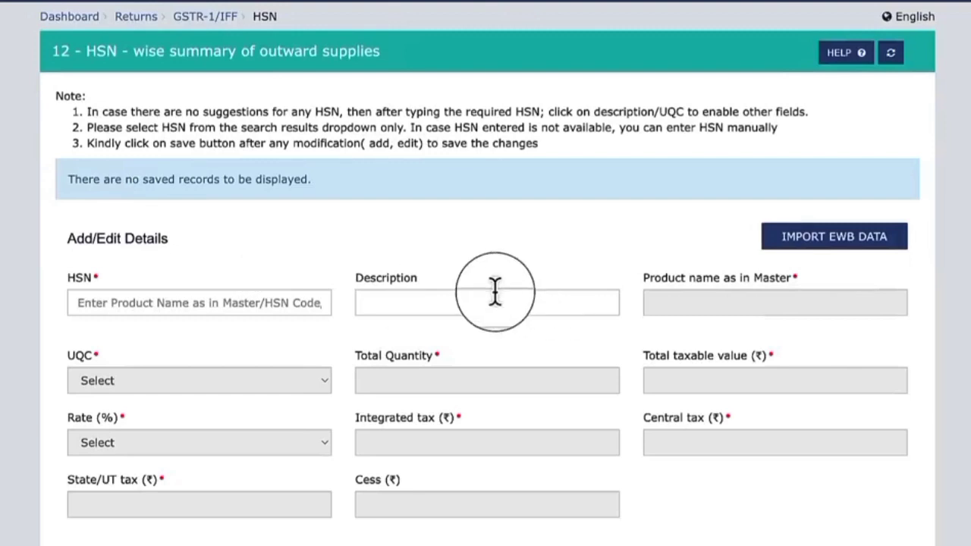
Save the added HSN 997152 entry and return to the GSTR-1 record overview
{"action": "scroll", "coordinate": [356, 289], "scroll_direction": "down", "scroll_amount": 2}
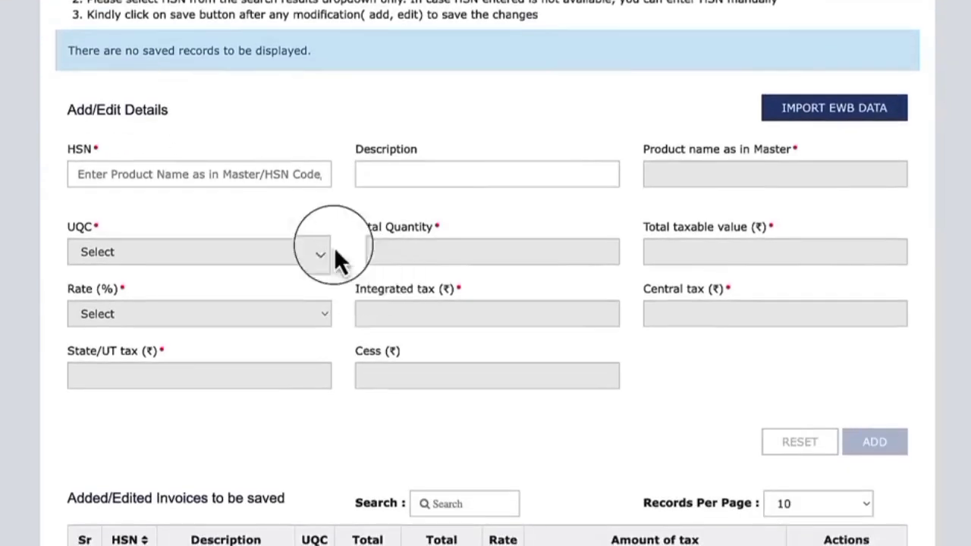
{"action": "scroll", "coordinate": [574, 423], "scroll_direction": "down", "scroll_amount": 3}
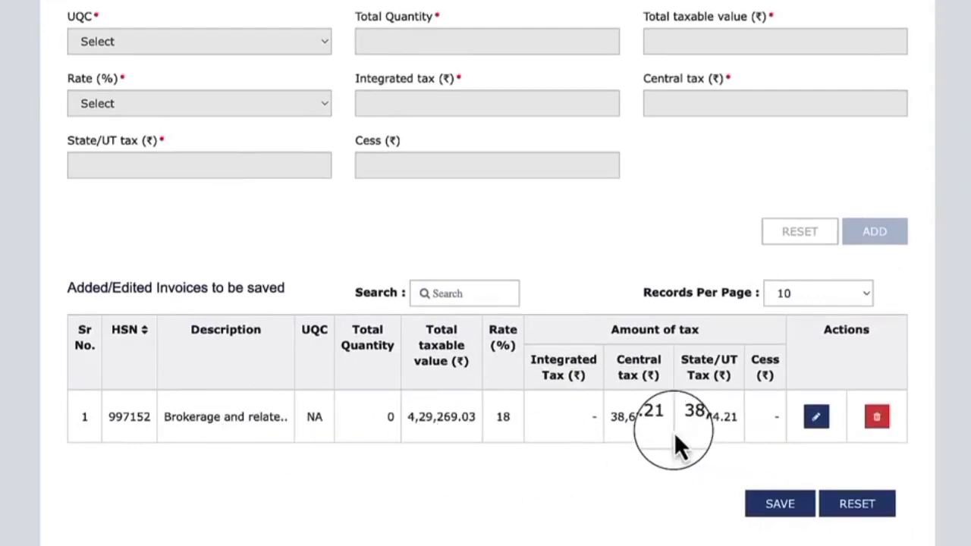
{"action": "left_click", "coordinate": [779, 514]}
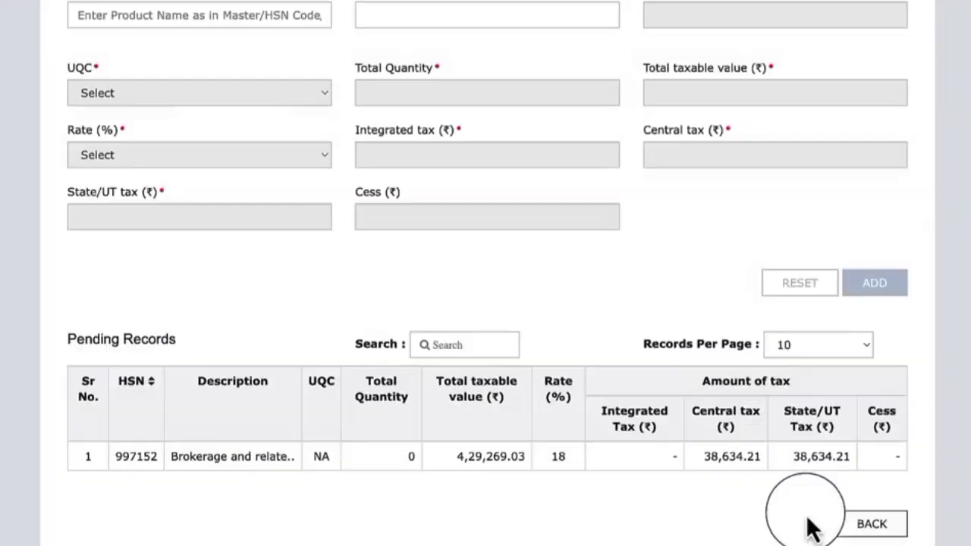
{"action": "left_click", "coordinate": [835, 524]}
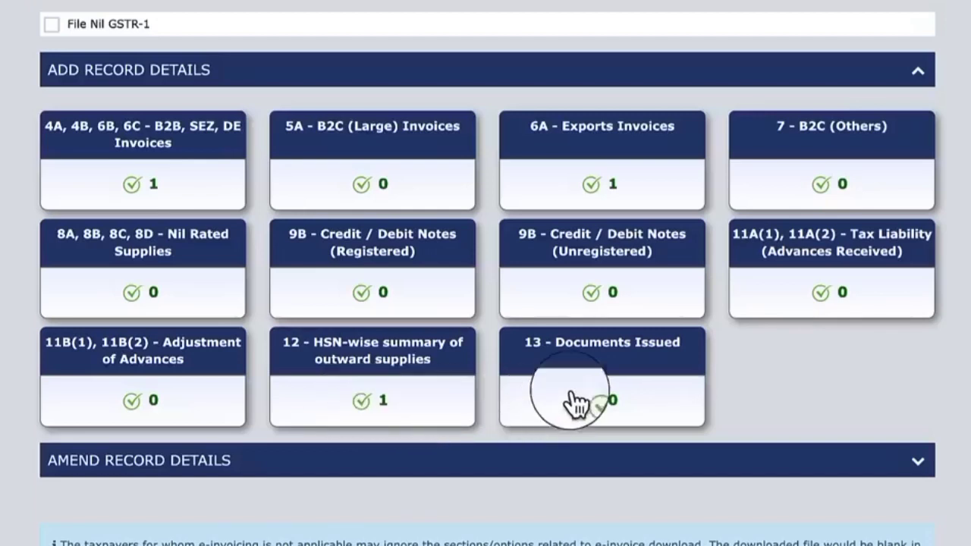
Open 13 - Documents Issued and add an outward supply invoice entry with serial numbers from 01 to 01
{"action": "left_click", "coordinate": [604, 368]}
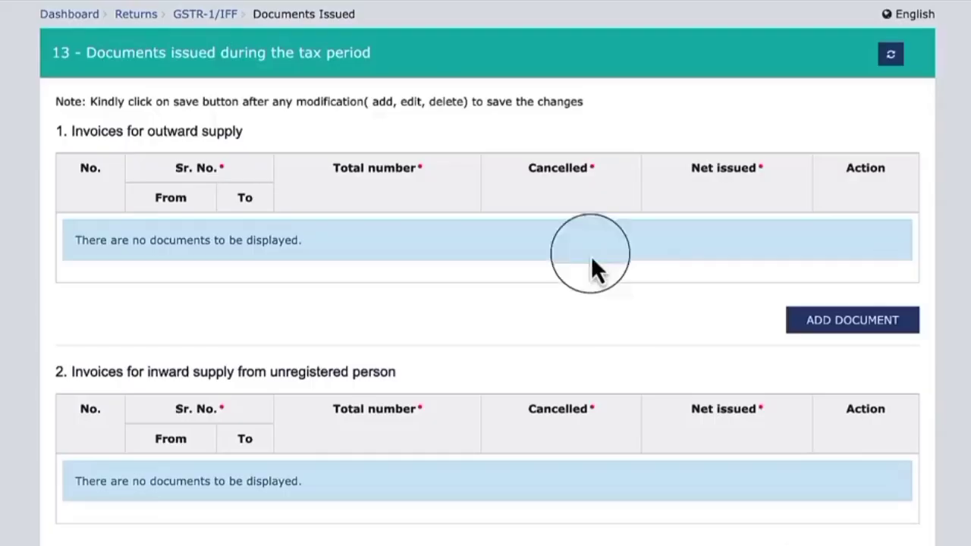
{"action": "left_click", "coordinate": [840, 328]}
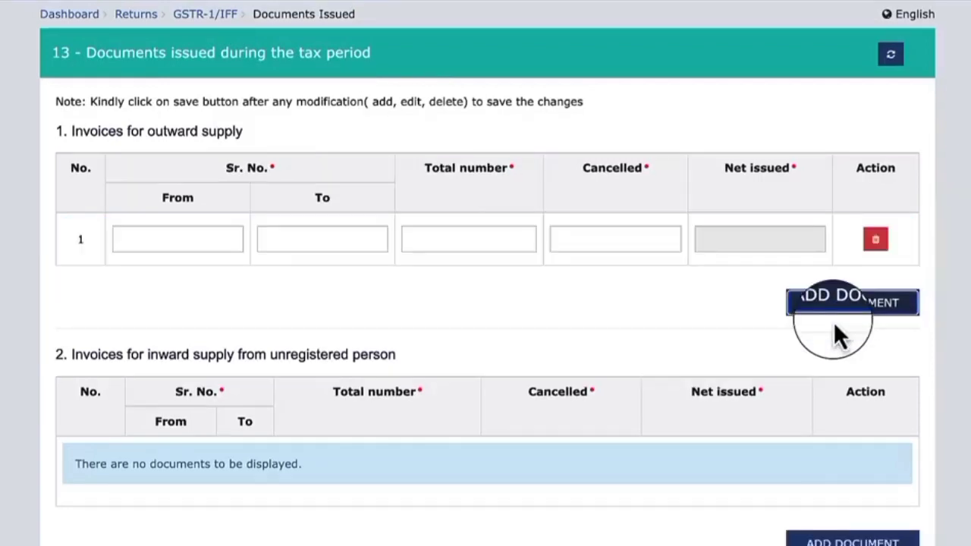
{"action": "left_click", "coordinate": [214, 229]}
{"action": "type", "text": "1"}
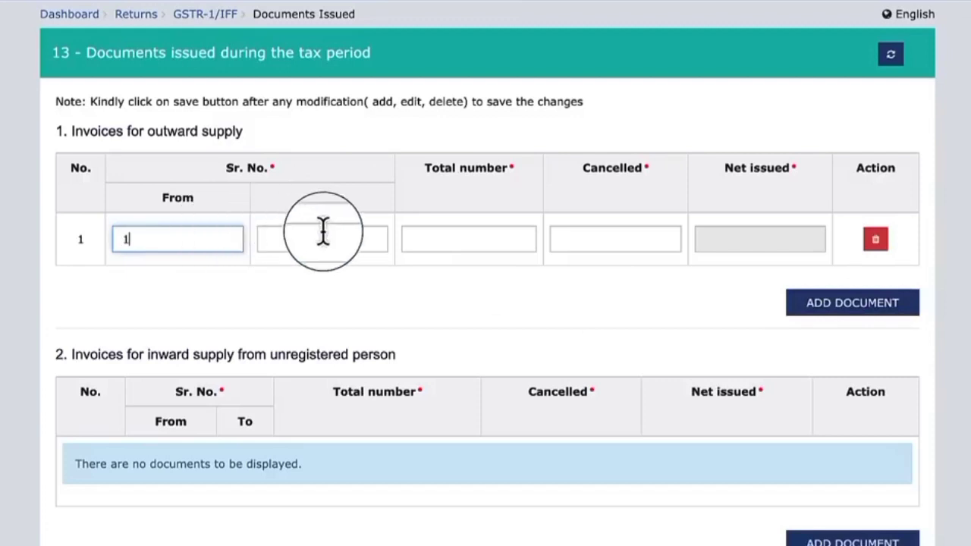
{"action": "left_click", "coordinate": [337, 232]}
{"action": "type", "text": "1"}
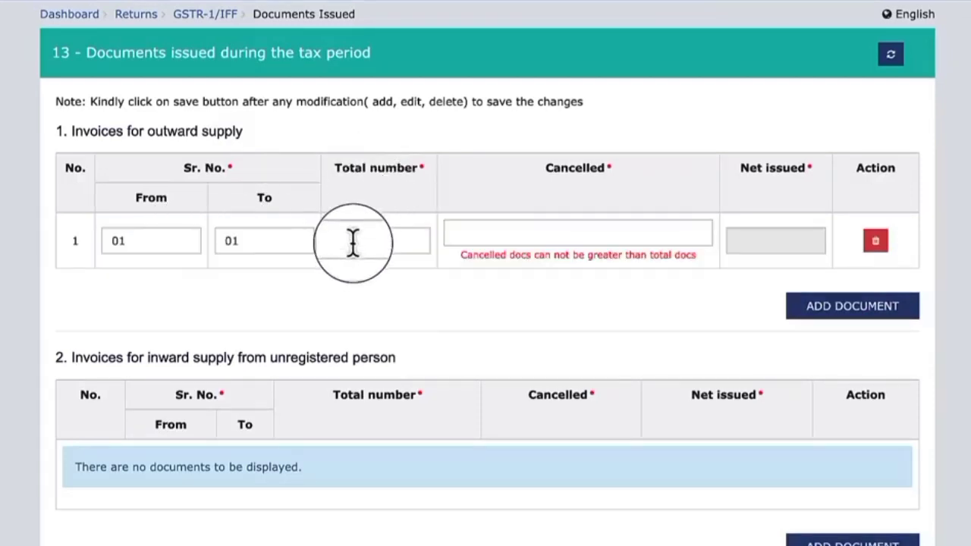
Set the outward supply invoice entry's total number to 1 and its cancelled count to 0
{"action": "left_click", "coordinate": [353, 241]}
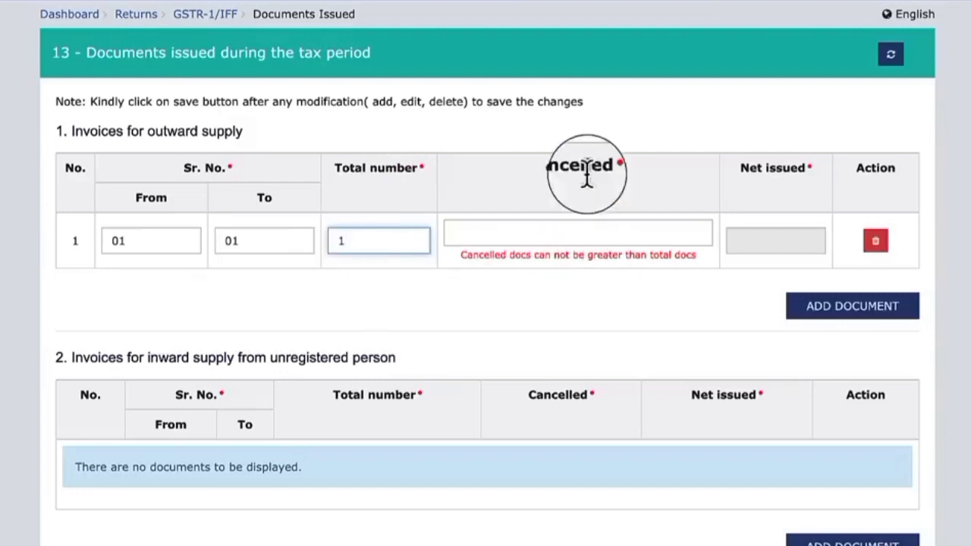
{"action": "left_click", "coordinate": [570, 232]}
{"action": "type", "text": "0"}
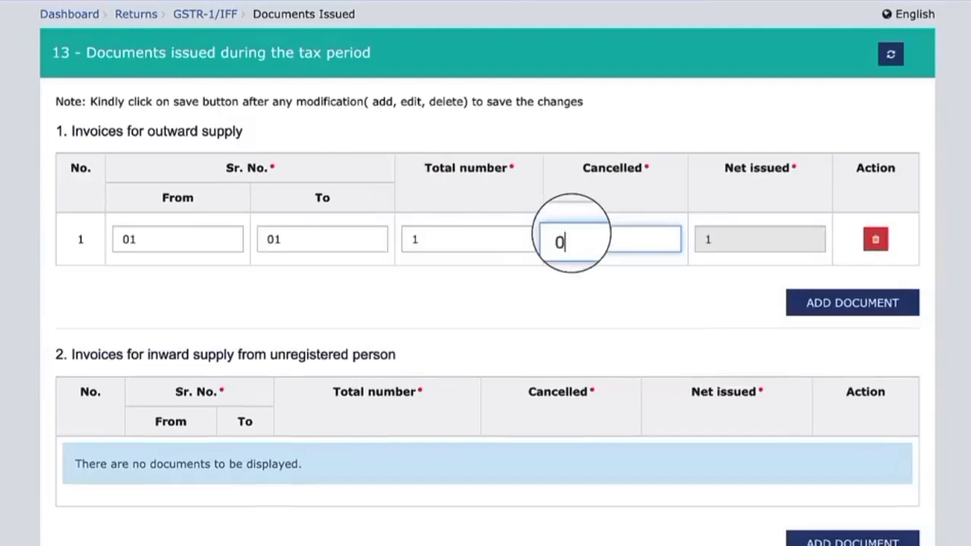
Review the remaining document categories, from inward supplies by unregistered persons through notes and vouchers to the delivery challans
{"action": "scroll", "coordinate": [334, 250], "scroll_direction": "down", "scroll_amount": 2}
{"action": "left_click_drag", "start_coordinate": [278, 265], "coordinate": [377, 265]}
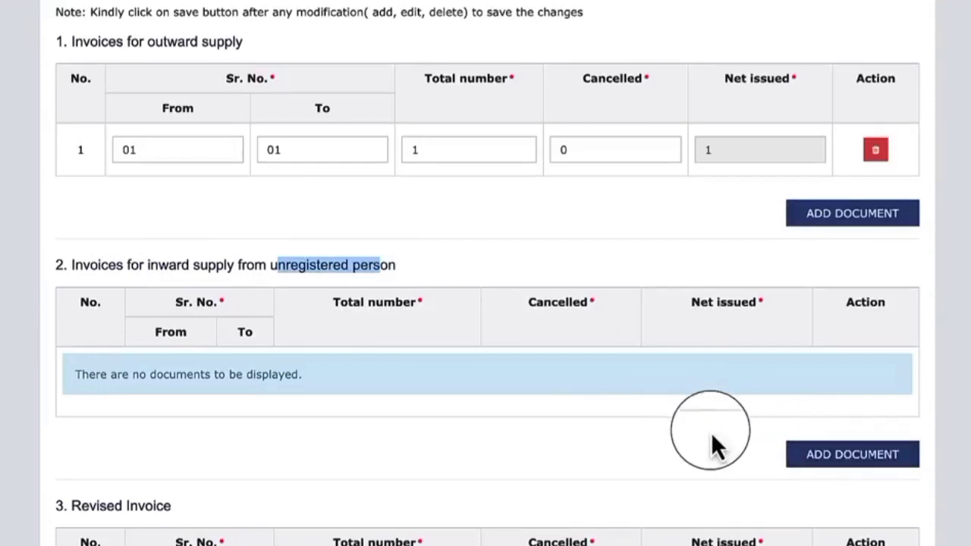
{"action": "scroll", "coordinate": [644, 425], "scroll_direction": "down", "scroll_amount": 1}
{"action": "scroll", "coordinate": [664, 422], "scroll_direction": "down", "scroll_amount": 3}
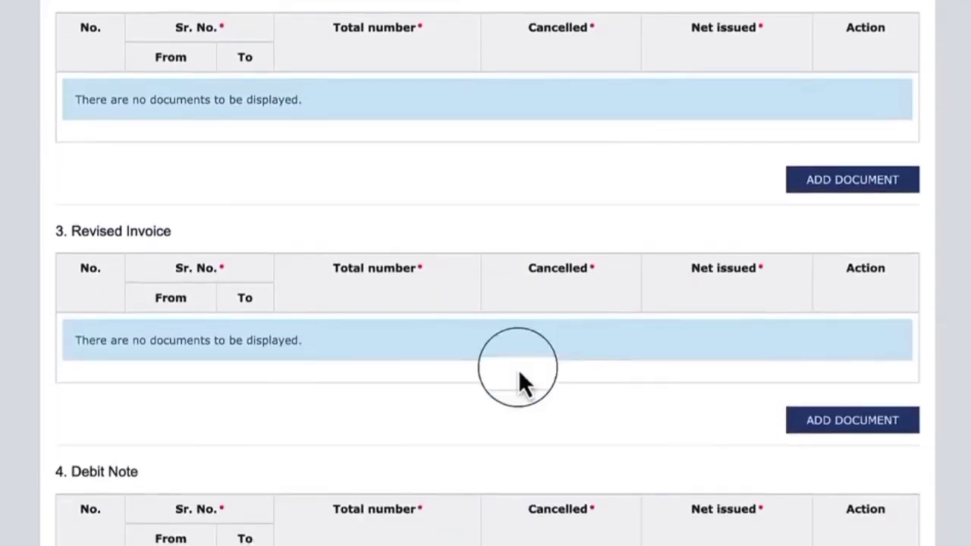
{"action": "scroll", "coordinate": [522, 379], "scroll_direction": "down", "scroll_amount": 1}
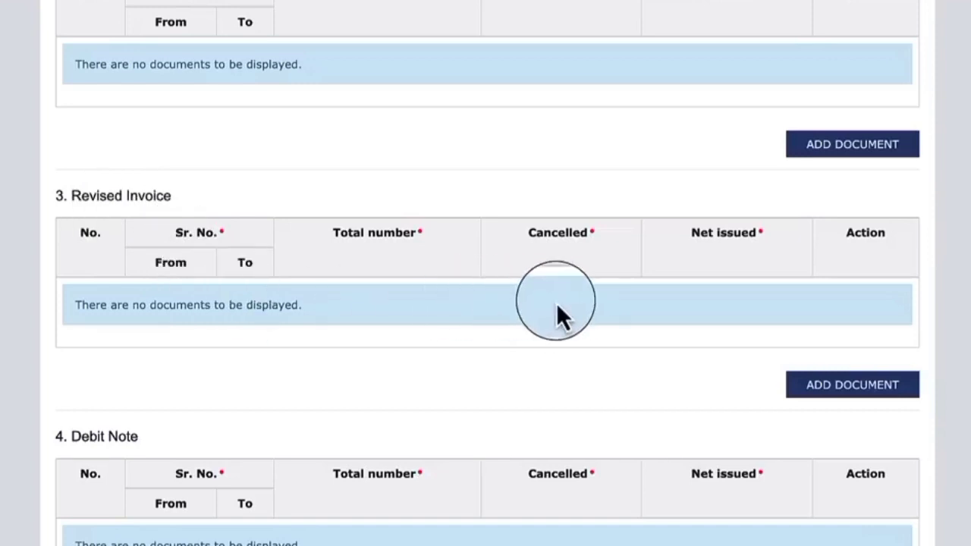
{"action": "scroll", "coordinate": [565, 307], "scroll_direction": "down", "scroll_amount": 2}
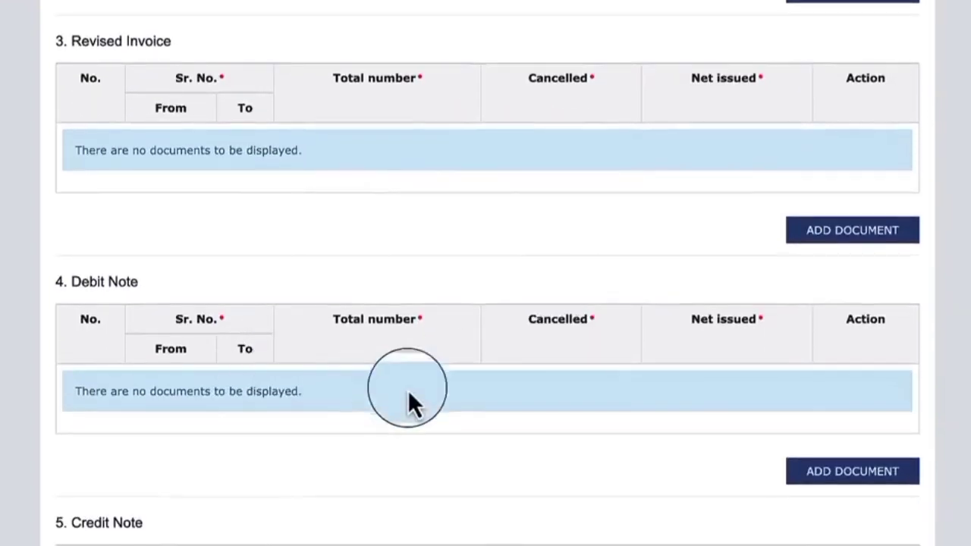
{"action": "scroll", "coordinate": [227, 401], "scroll_direction": "down", "scroll_amount": 4}
{"action": "scroll", "coordinate": [724, 368], "scroll_direction": "down", "scroll_amount": 2}
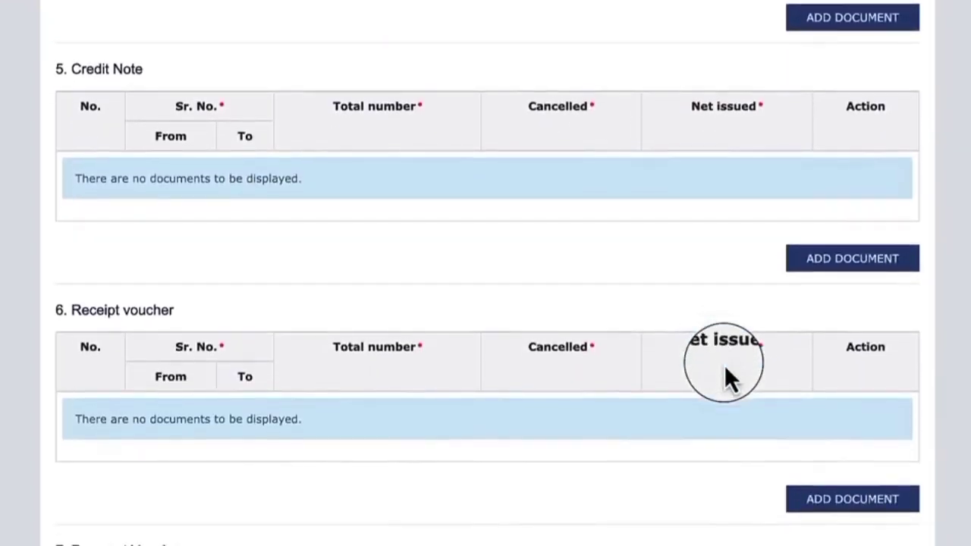
{"action": "scroll", "coordinate": [523, 353], "scroll_direction": "down", "scroll_amount": 2}
{"action": "scroll", "coordinate": [455, 383], "scroll_direction": "down", "scroll_amount": 2}
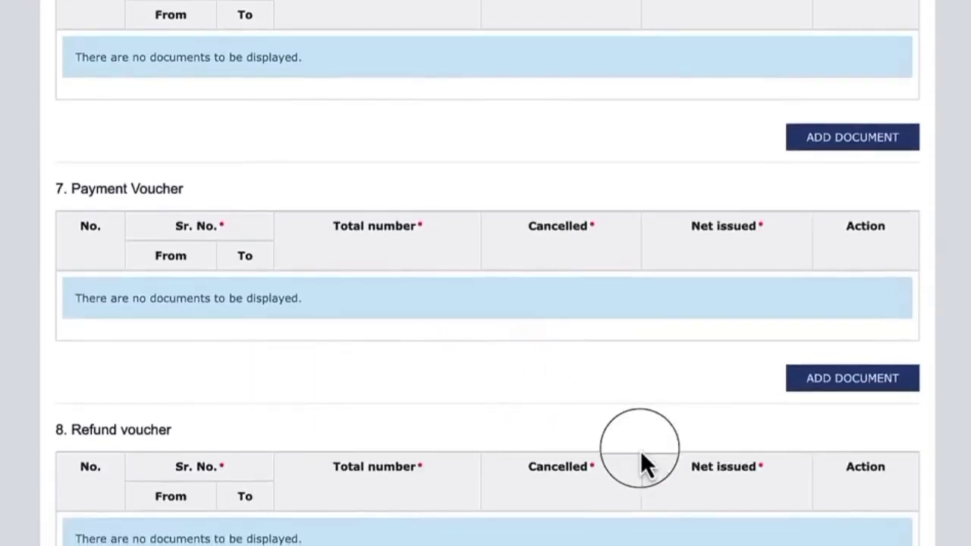
{"action": "scroll", "coordinate": [728, 482], "scroll_direction": "down", "scroll_amount": 2}
{"action": "scroll", "coordinate": [744, 450], "scroll_direction": "down", "scroll_amount": 6}
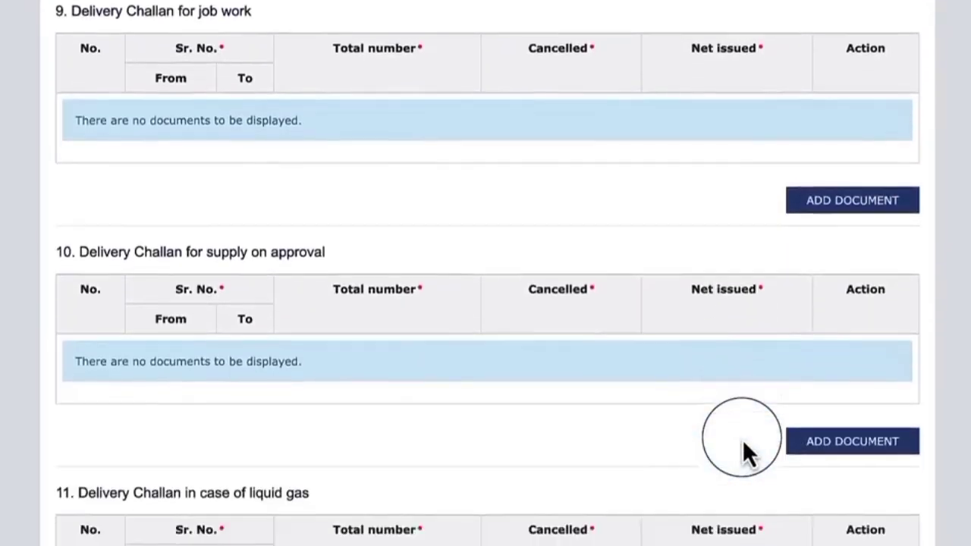
{"action": "scroll", "coordinate": [743, 450], "scroll_direction": "up", "scroll_amount": 15}
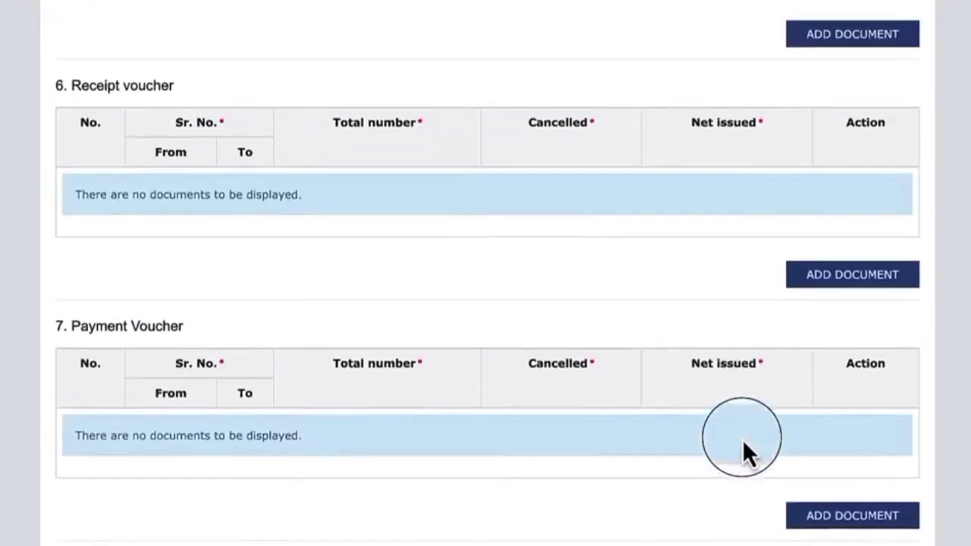
Save the Documents Issued details and look over the tables under Amend Record Details
{"action": "scroll", "coordinate": [481, 388], "scroll_direction": "up", "scroll_amount": 7}
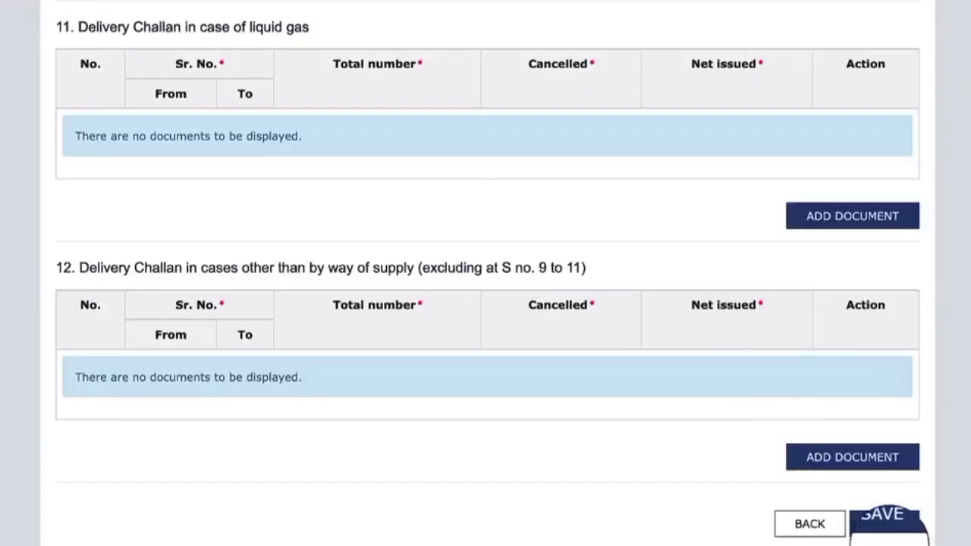
{"action": "left_click", "coordinate": [880, 525]}
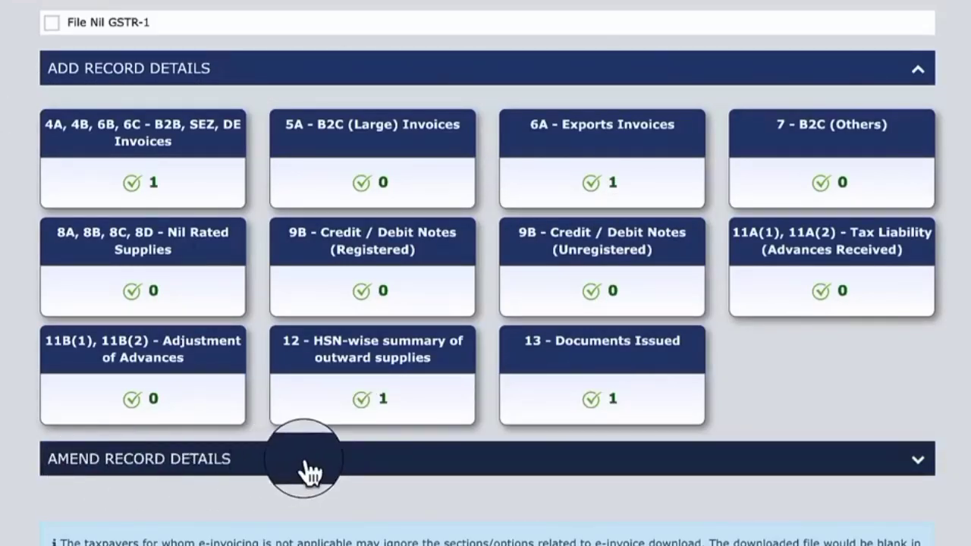
{"action": "scroll", "coordinate": [342, 468], "scroll_direction": "down", "scroll_amount": 2}
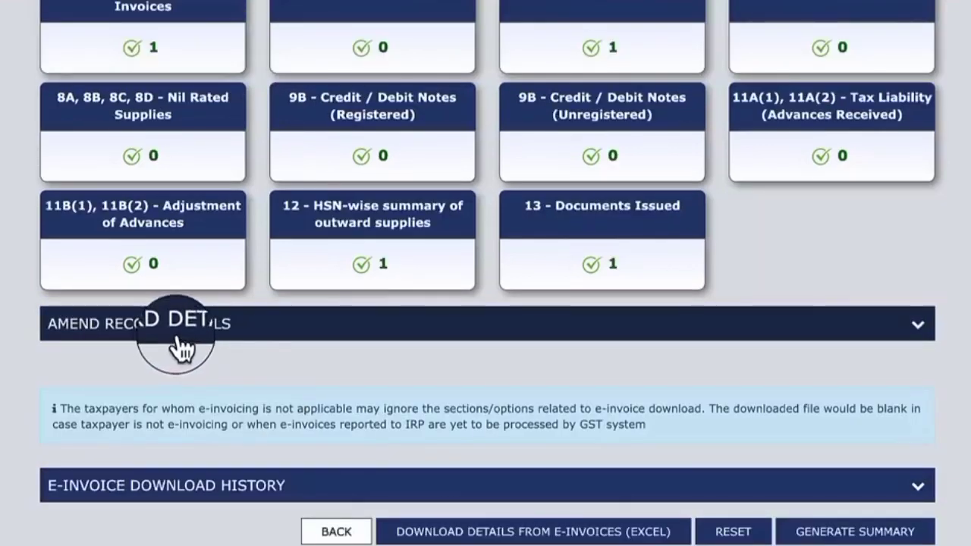
{"action": "left_click", "coordinate": [924, 333]}
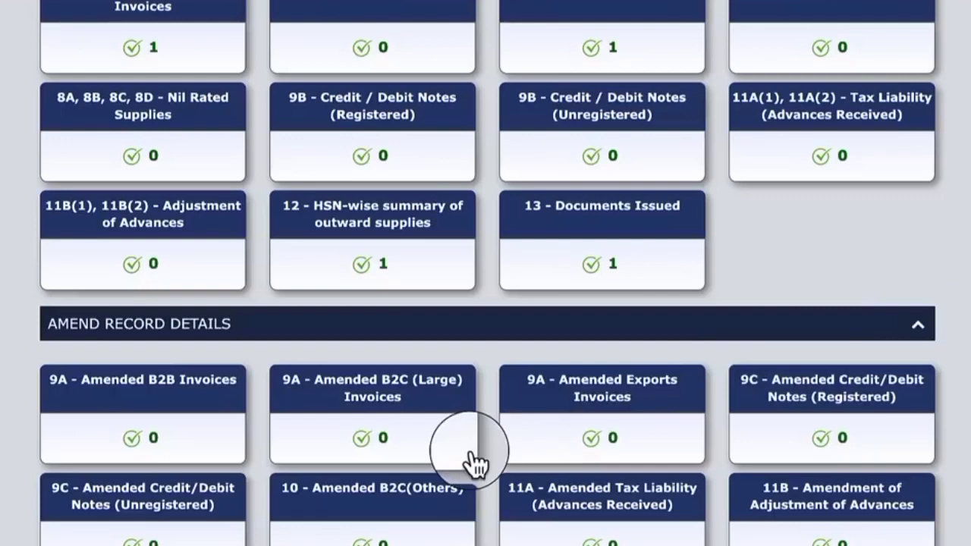
{"action": "left_click", "coordinate": [585, 327]}
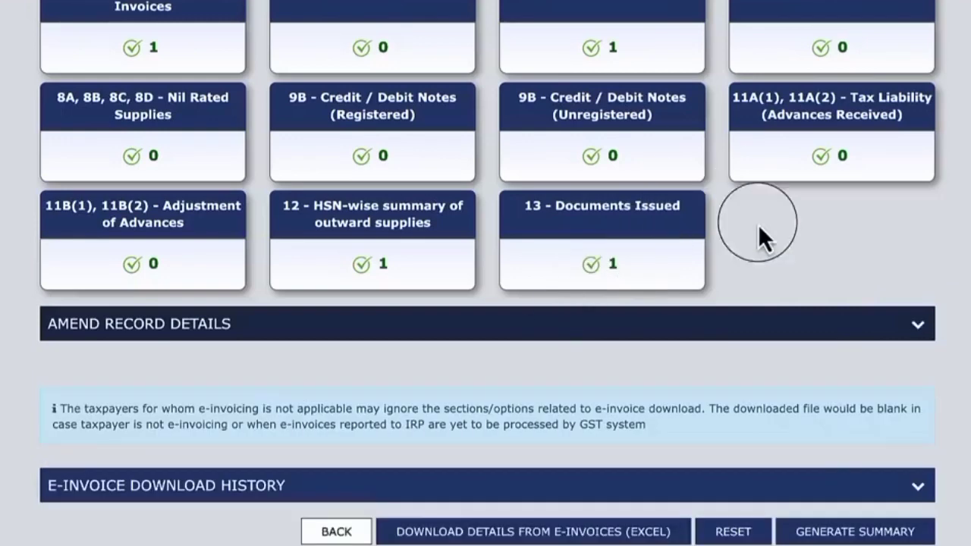
Generate the GSTR-1 summary, proceed to filing and review the consolidated summary down to the total liability
{"action": "left_click", "coordinate": [839, 536]}
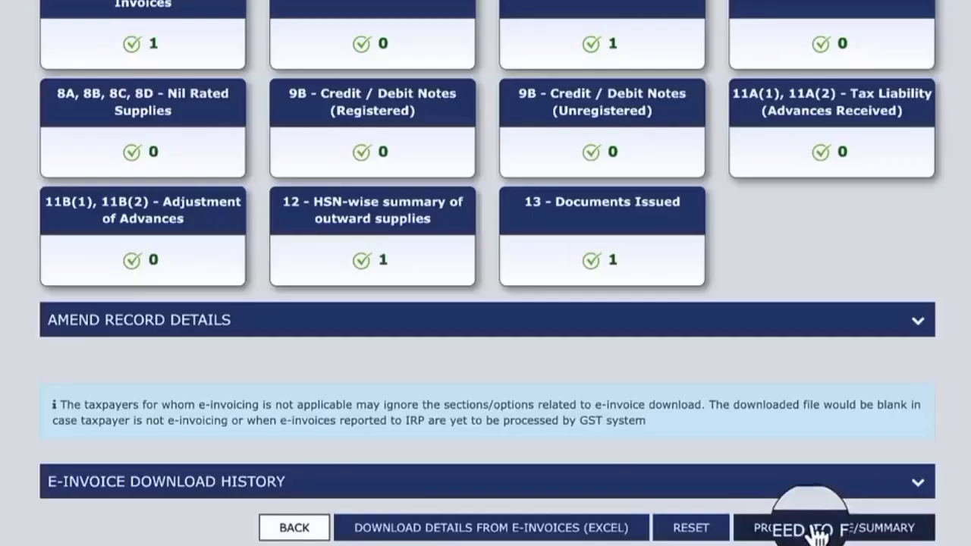
{"action": "left_click", "coordinate": [854, 530]}
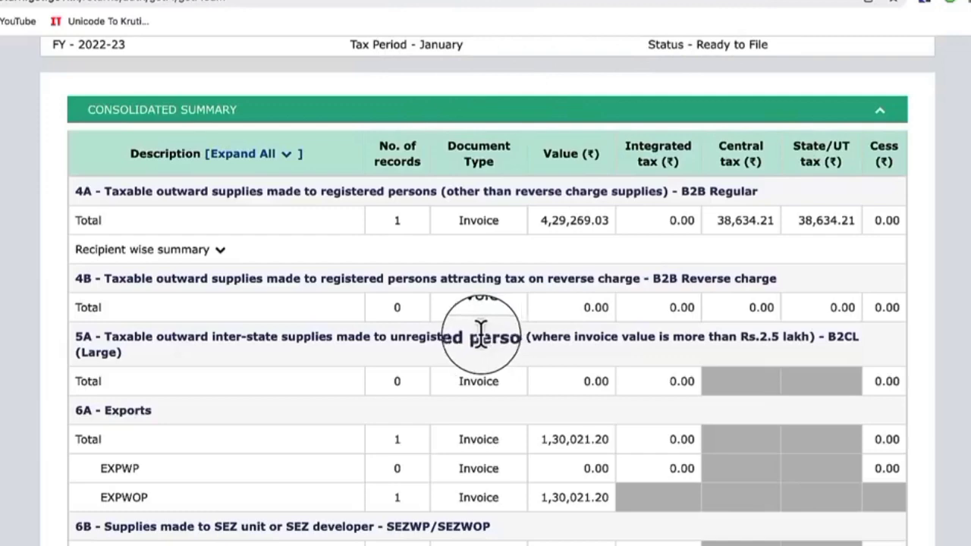
{"action": "scroll", "coordinate": [679, 543], "scroll_direction": "down", "scroll_amount": 8}
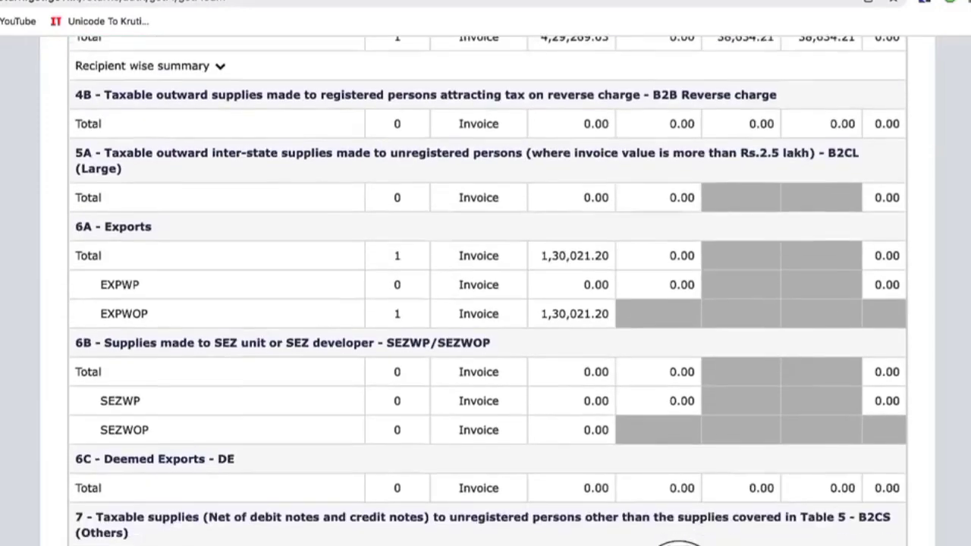
{"action": "scroll", "coordinate": [281, 525], "scroll_direction": "down", "scroll_amount": 10}
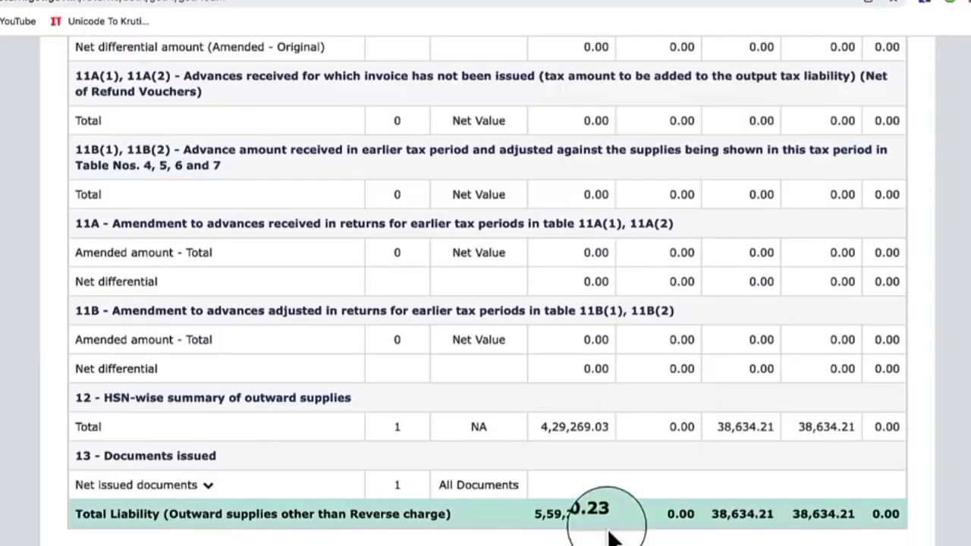
{"action": "left_click_drag", "start_coordinate": [710, 514], "coordinate": [852, 513]}
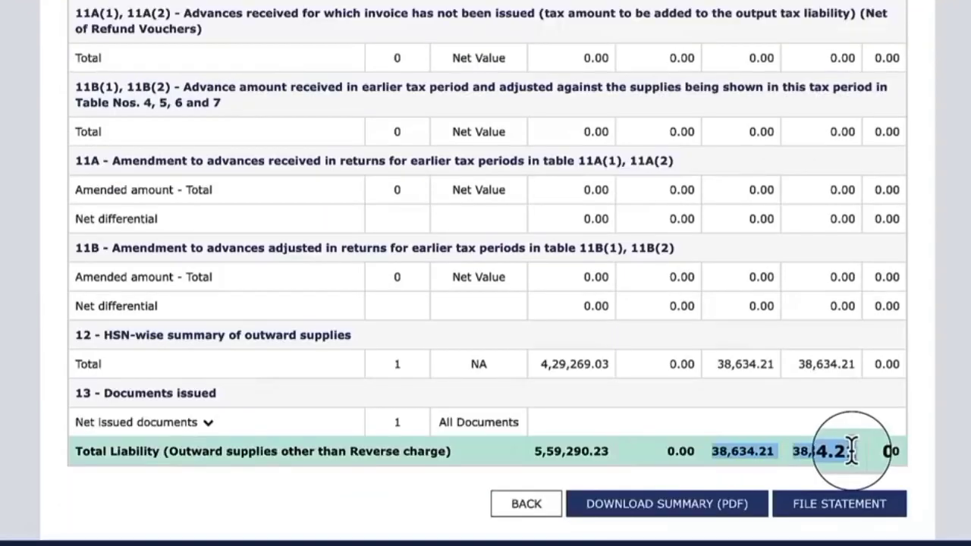
File the GSTR-1 statement by accepting the declaration and verifying the filing with the one-time password
{"action": "left_click", "coordinate": [855, 513]}
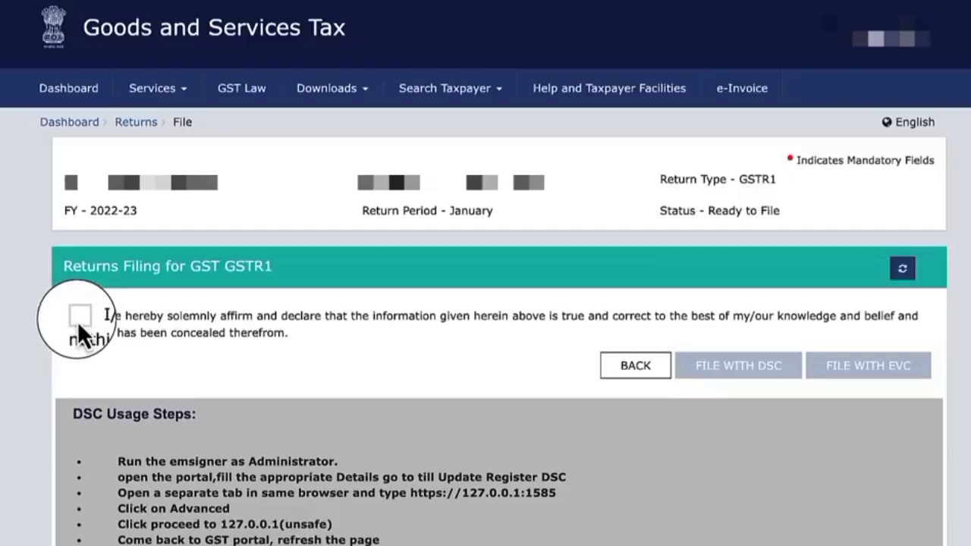
{"action": "left_click", "coordinate": [79, 318]}
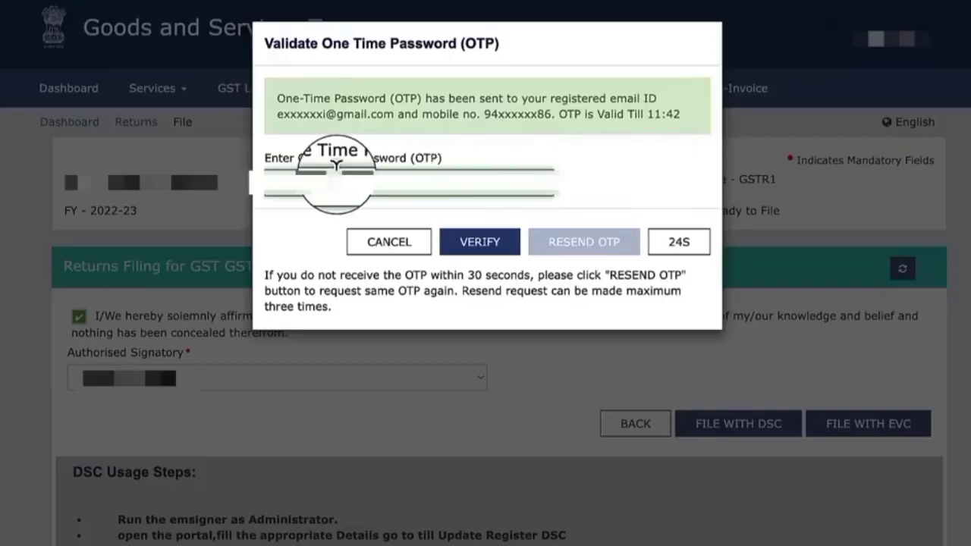
{"action": "left_click", "coordinate": [478, 241]}
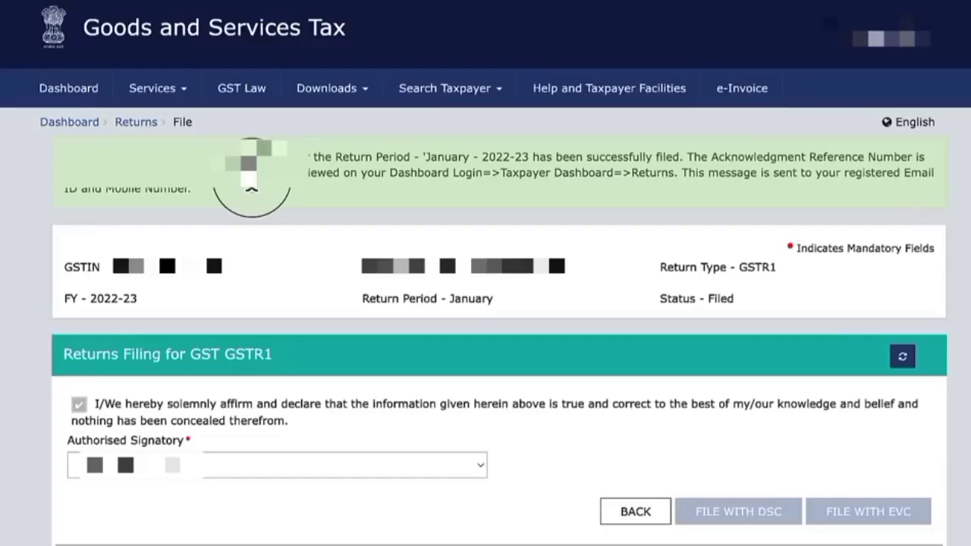
Check the filing acknowledgement and the GSTR-1 status among the January returns
{"action": "left_click_drag", "start_coordinate": [182, 173], "coordinate": [62, 171]}
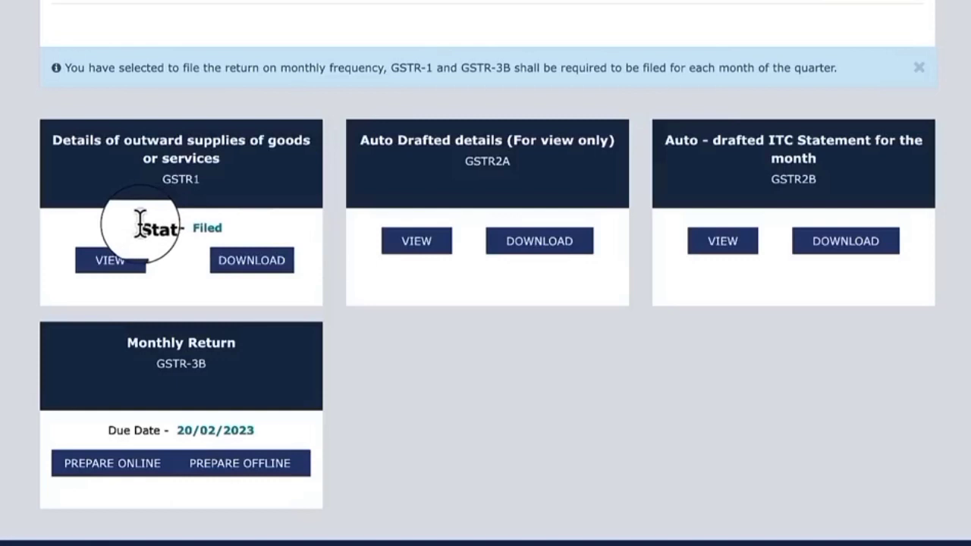
{"action": "left_click_drag", "start_coordinate": [139, 222], "coordinate": [219, 220]}
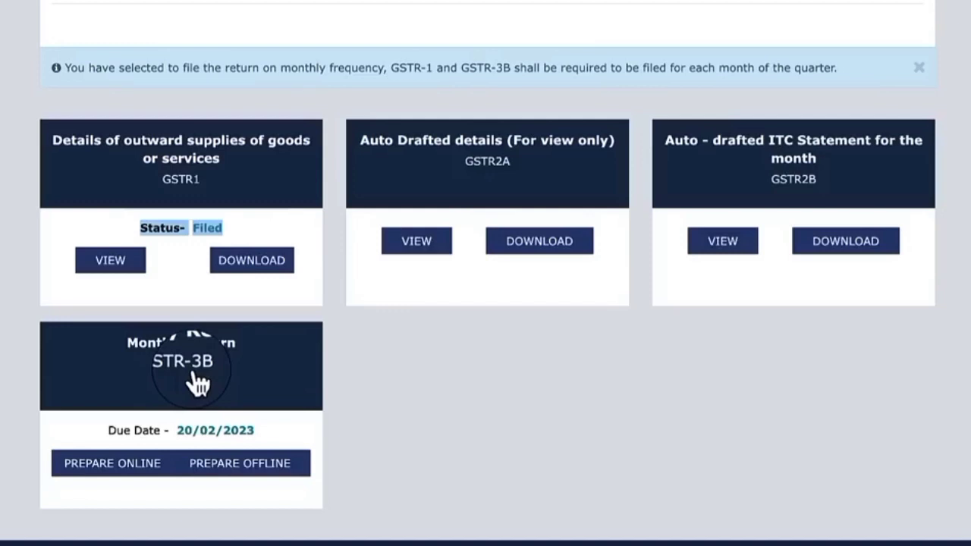
{"action": "left_click", "coordinate": [492, 402]}
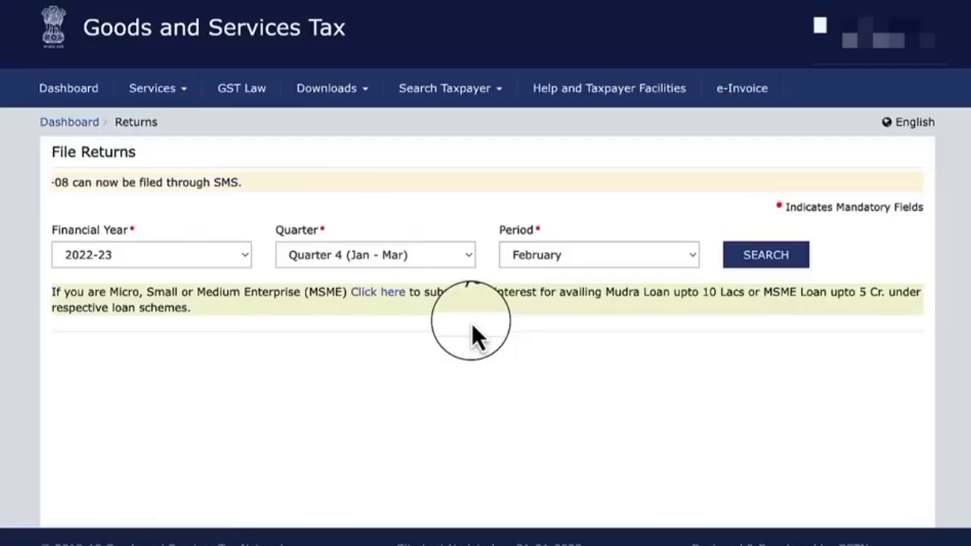
Open the Furnish Letter of Undertaking (LUT) form and set its financial year to 2023-24
{"action": "left_click", "coordinate": [162, 92]}
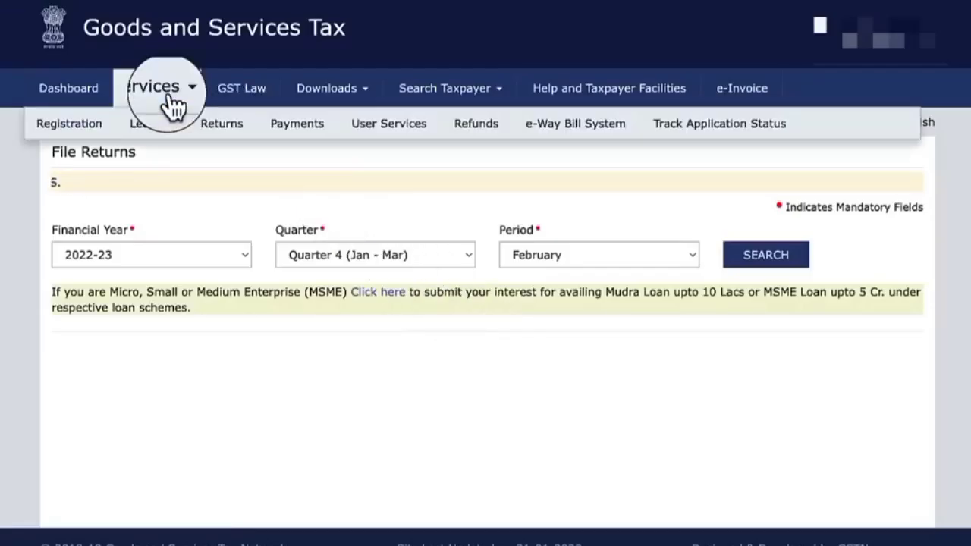
{"action": "mouse_move", "coordinate": [428, 150]}
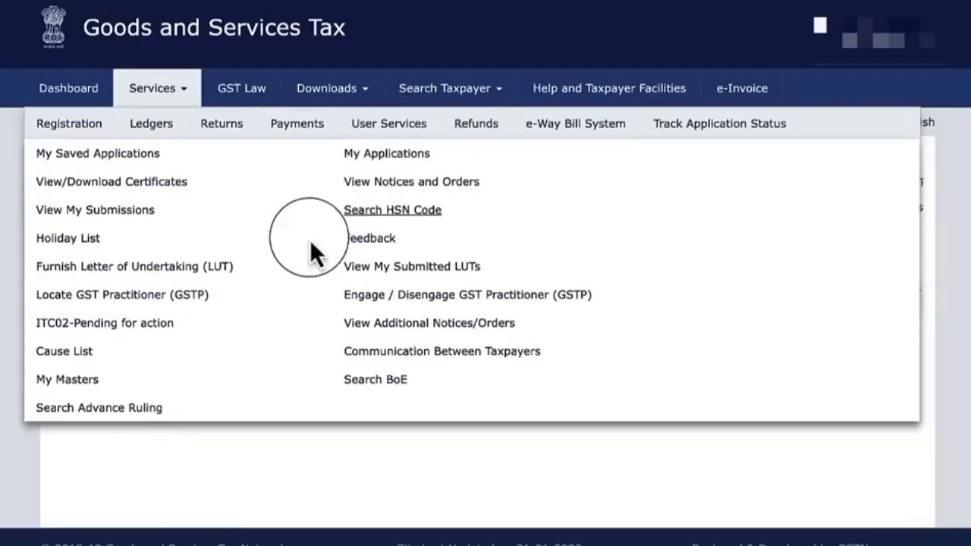
{"action": "left_click", "coordinate": [199, 273]}
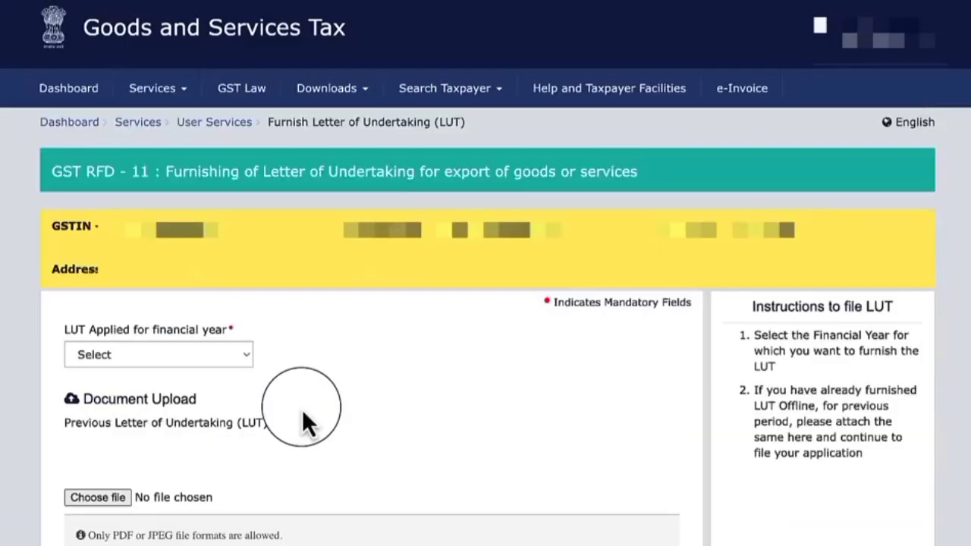
{"action": "left_click", "coordinate": [162, 355]}
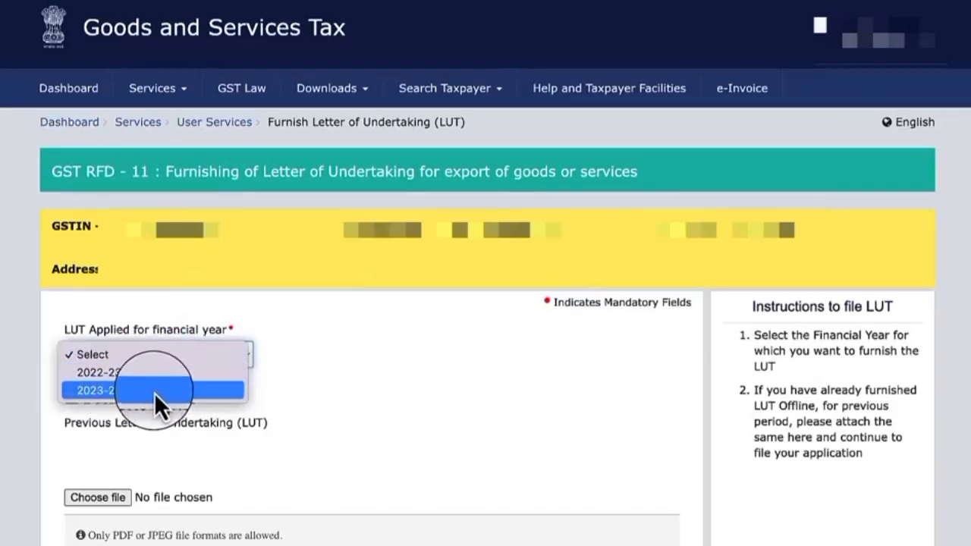
{"action": "left_click", "coordinate": [151, 390]}
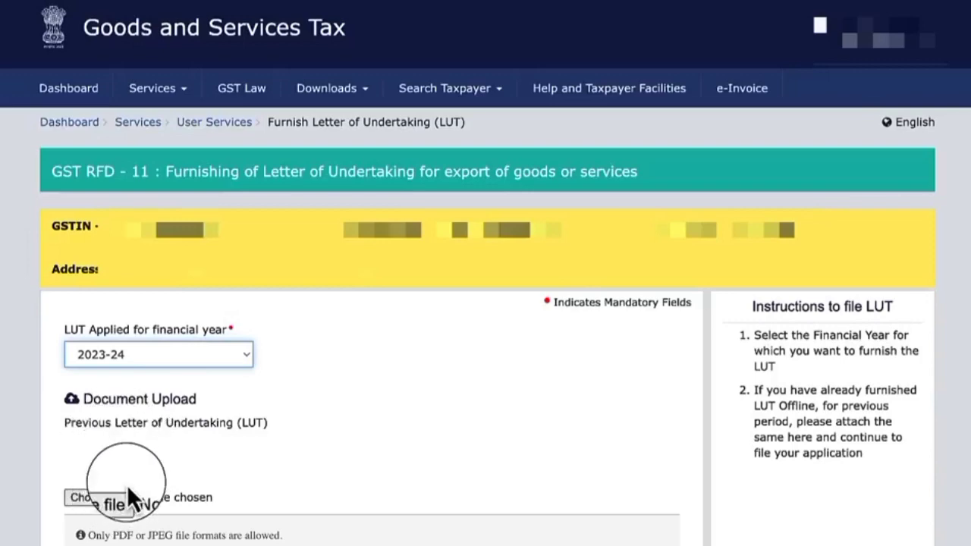
Agree to undertaking declarations (b) and (c) on observing GST provisions and paying integrated tax in the LUT form
{"action": "scroll", "coordinate": [126, 412], "scroll_direction": "down", "scroll_amount": 10}
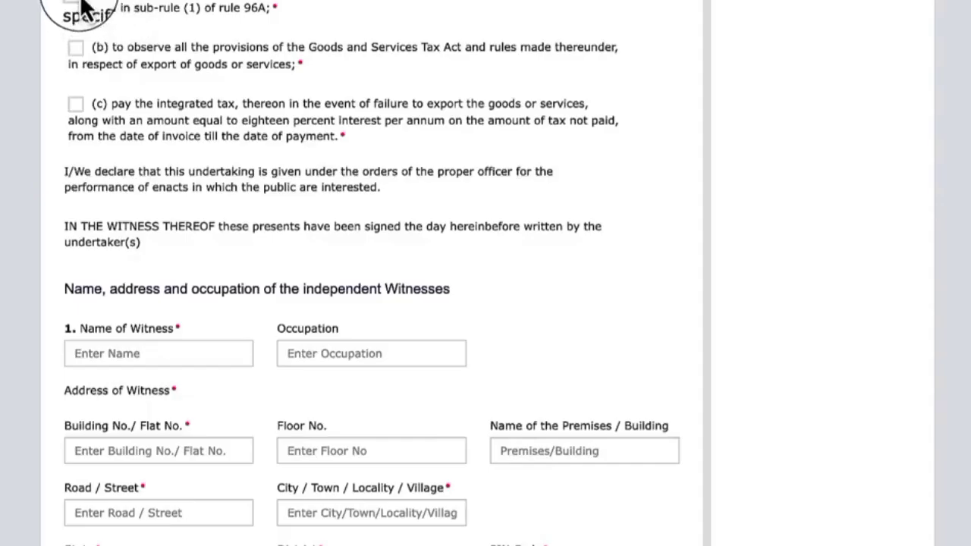
{"action": "left_click", "coordinate": [76, 47]}
{"action": "left_click", "coordinate": [76, 105]}
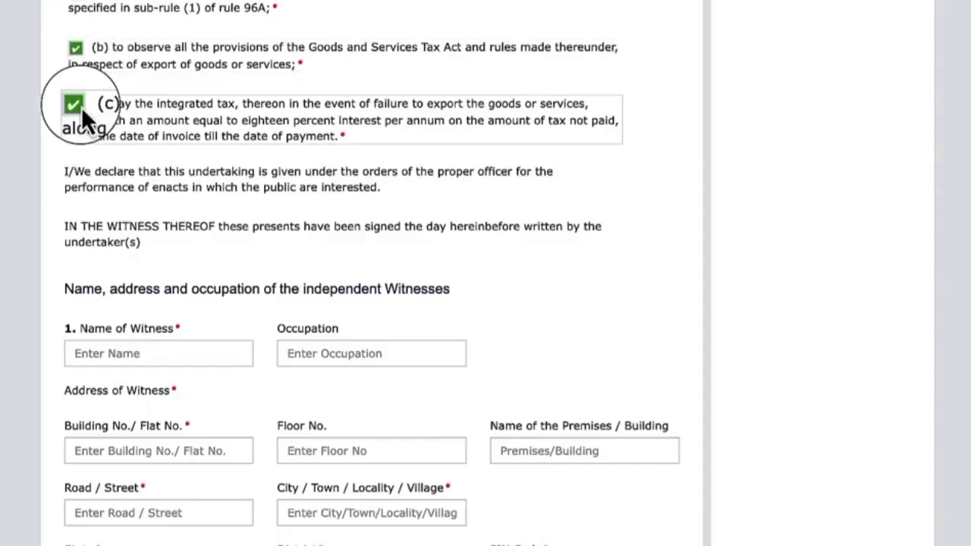
Review the LUT form's fields for both witnesses, the place of filing and the authorised signatory
{"action": "scroll", "coordinate": [370, 158], "scroll_direction": "down", "scroll_amount": 4}
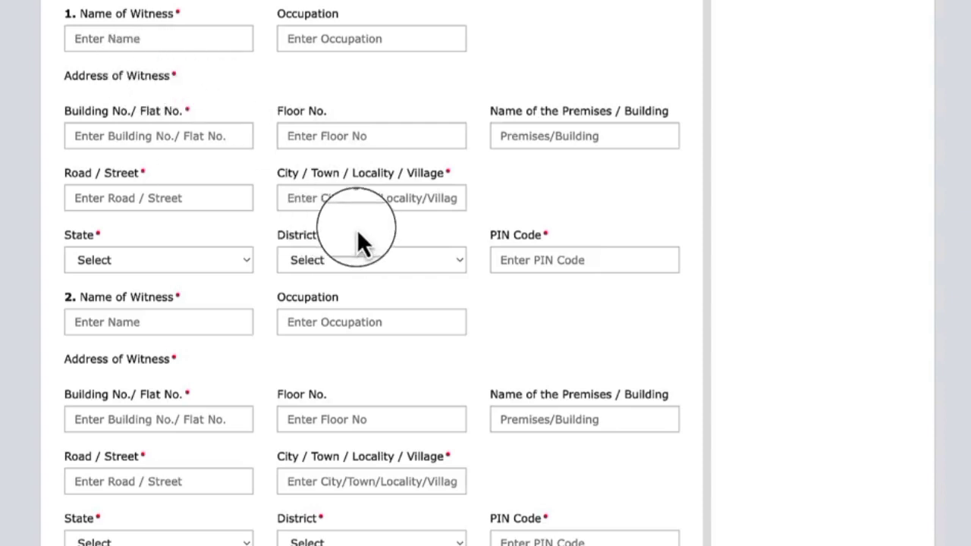
{"action": "left_click", "coordinate": [166, 42]}
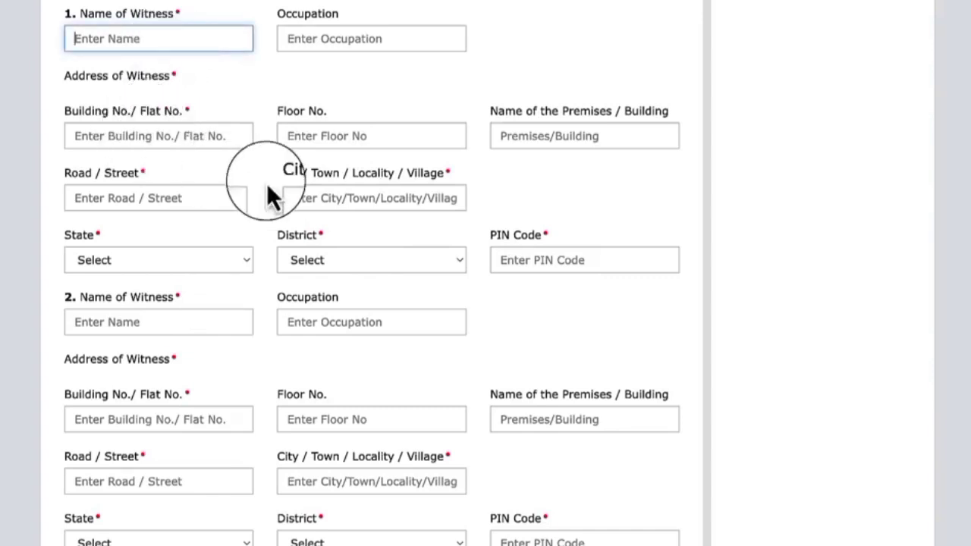
{"action": "scroll", "coordinate": [91, 205], "scroll_direction": "down", "scroll_amount": 3}
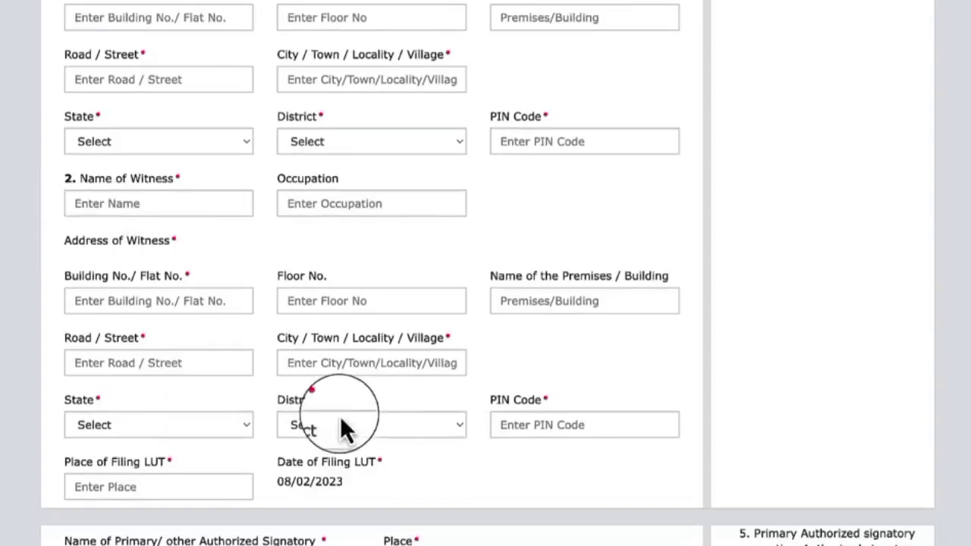
{"action": "scroll", "coordinate": [341, 427], "scroll_direction": "down", "scroll_amount": 5}
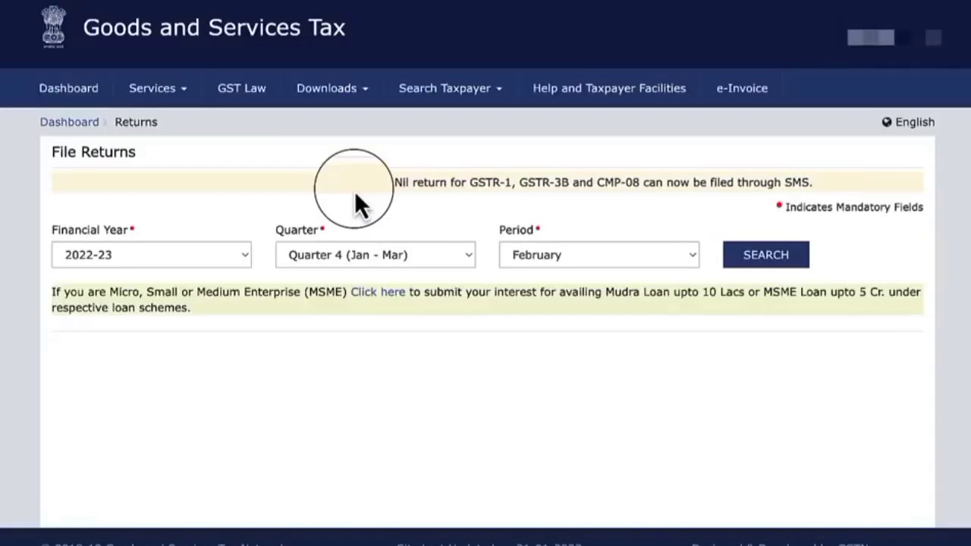
Open the submitted LUTs and search for Letter Of Undertaking applications from 08/01/2023 to 07/02/2023
{"action": "left_click", "coordinate": [169, 98]}
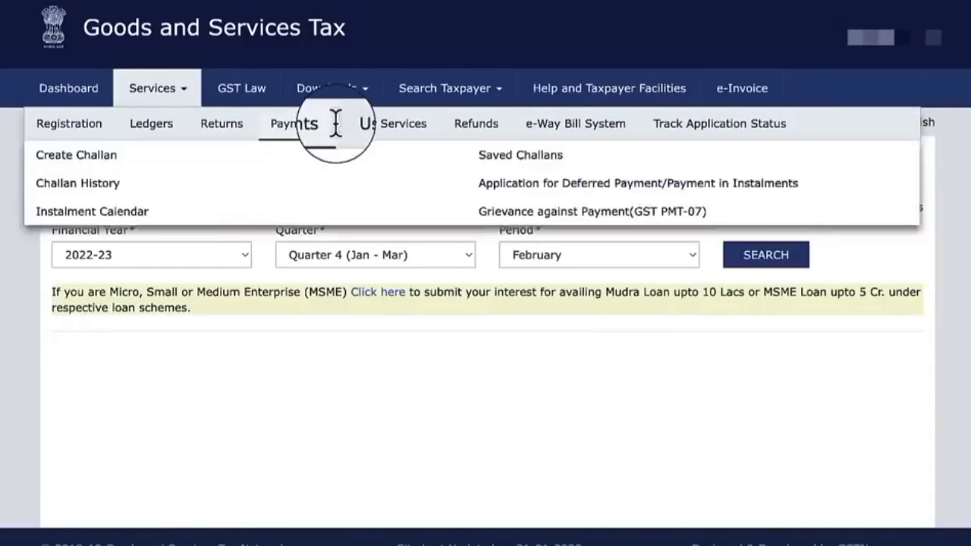
{"action": "mouse_move", "coordinate": [404, 141]}
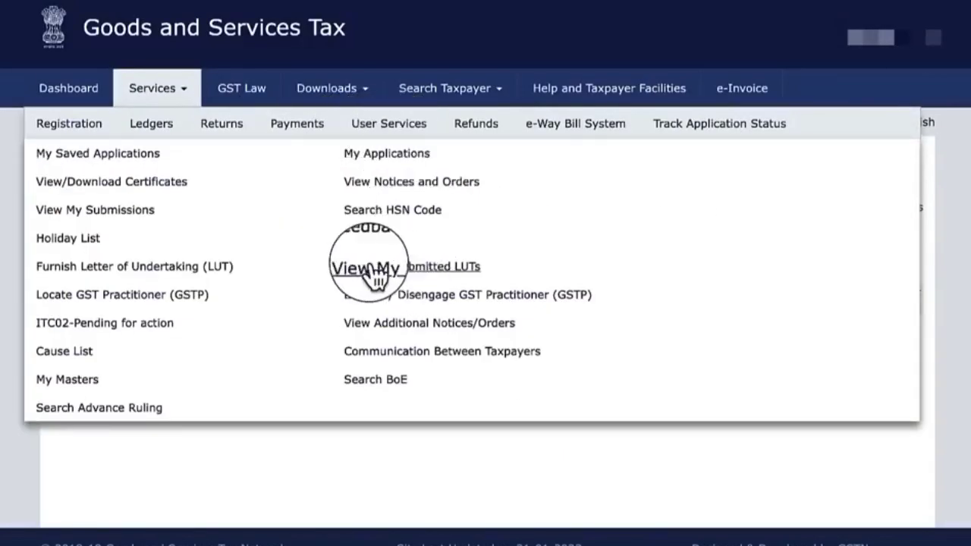
{"action": "left_click", "coordinate": [427, 267]}
{"action": "left_click", "coordinate": [231, 265]}
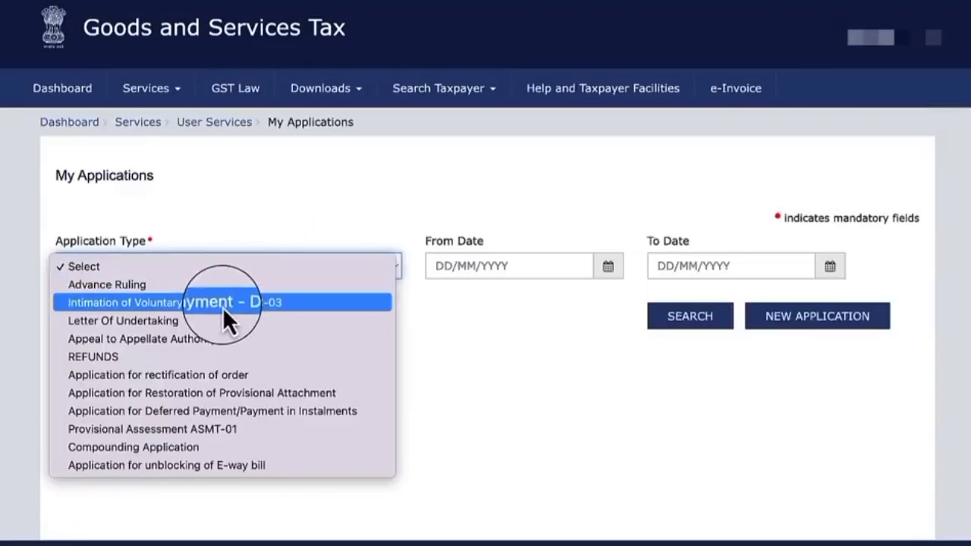
{"action": "left_click", "coordinate": [137, 321]}
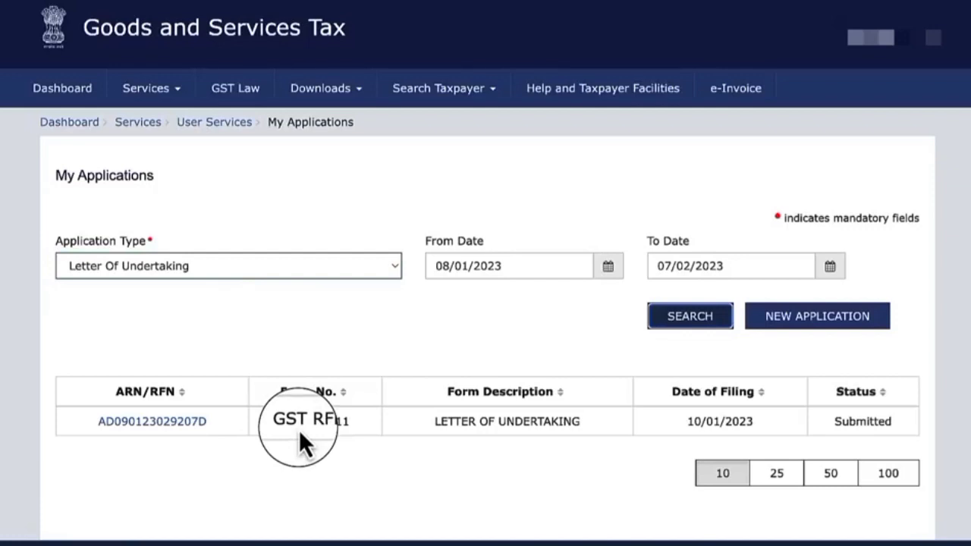
Open the submitted Letter of Undertaking application and download it
{"action": "left_click", "coordinate": [155, 425]}
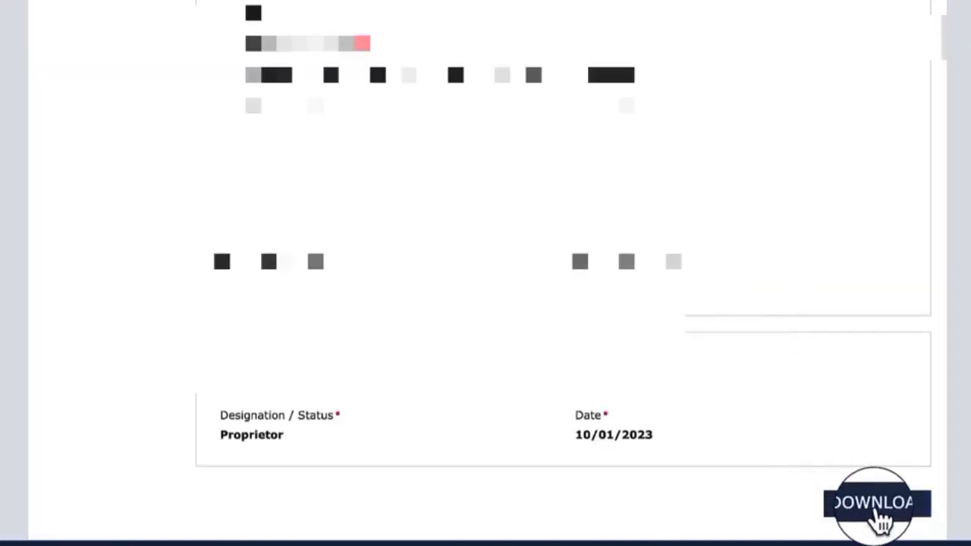
{"action": "left_click", "coordinate": [880, 522]}
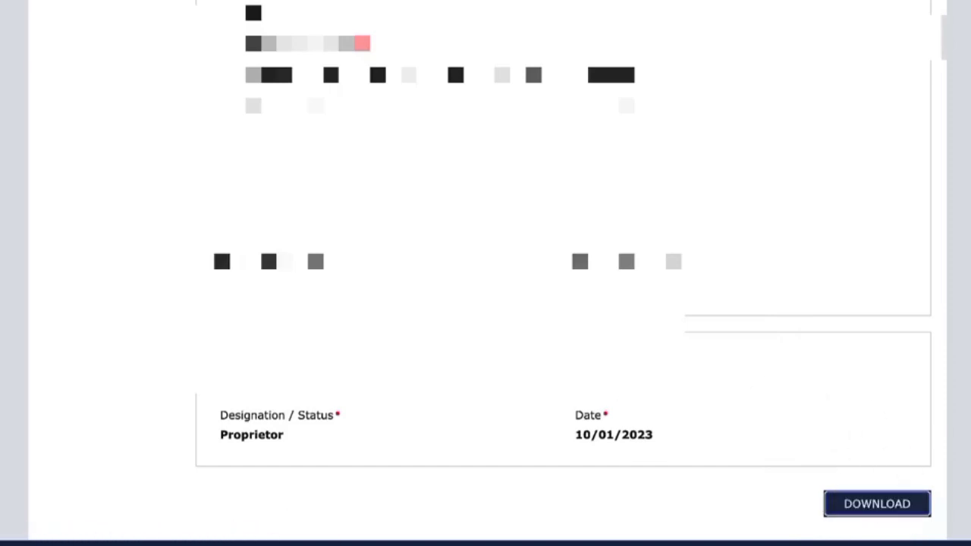